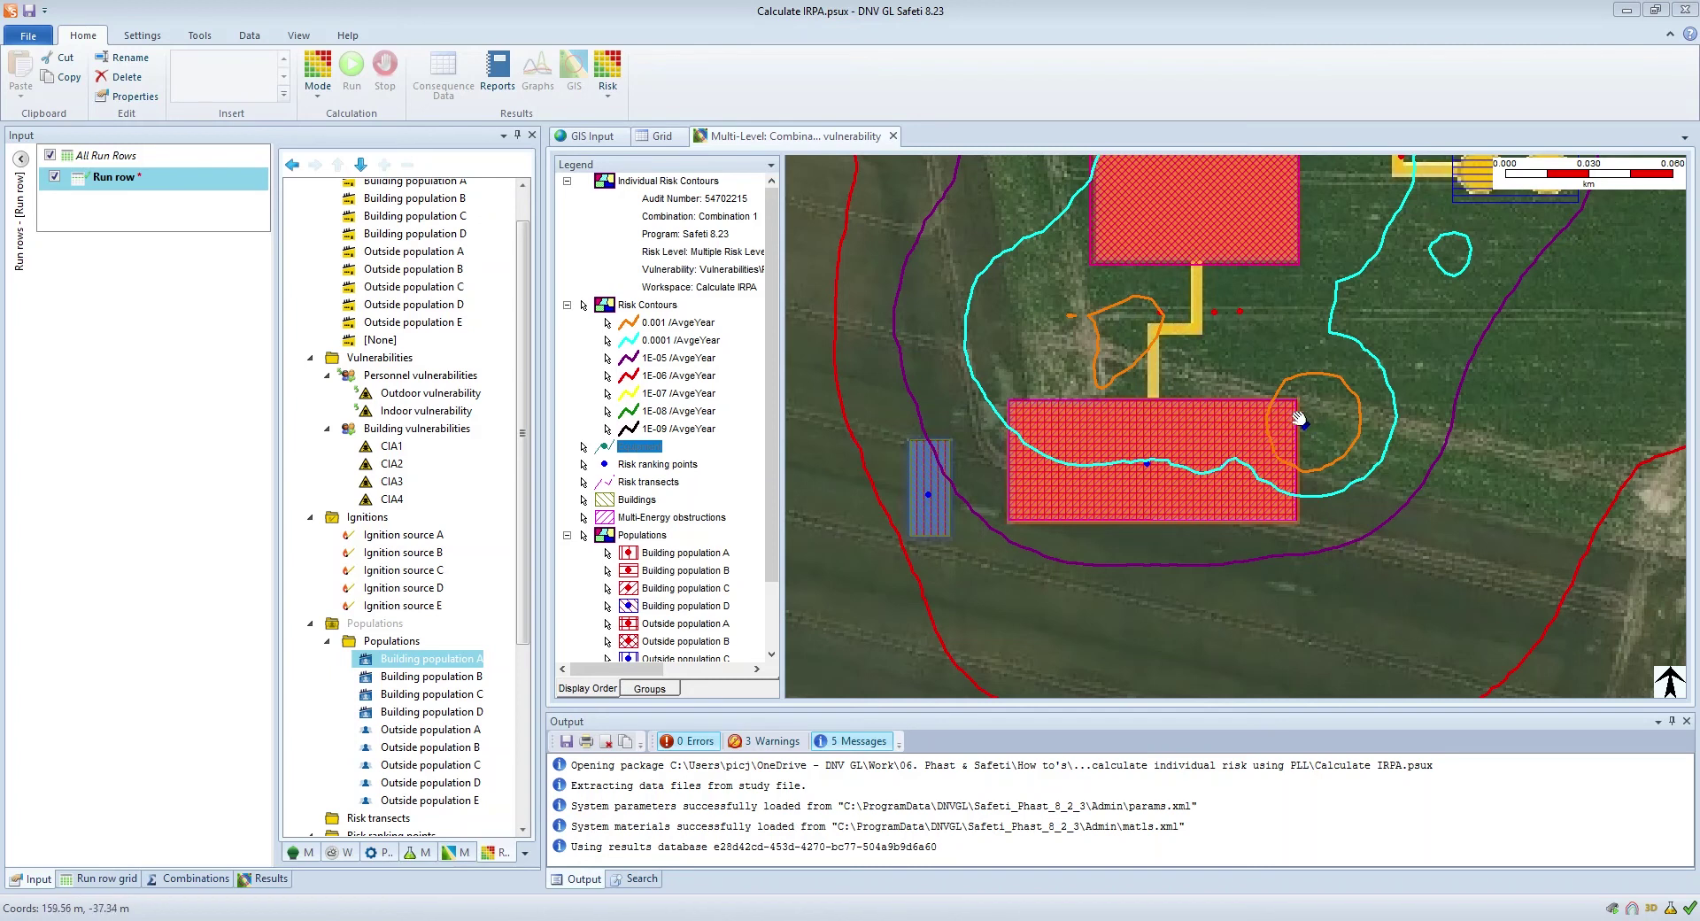
left_click_drag(1294, 413, 1157, 475)
scroll(1105, 345, "down", 3)
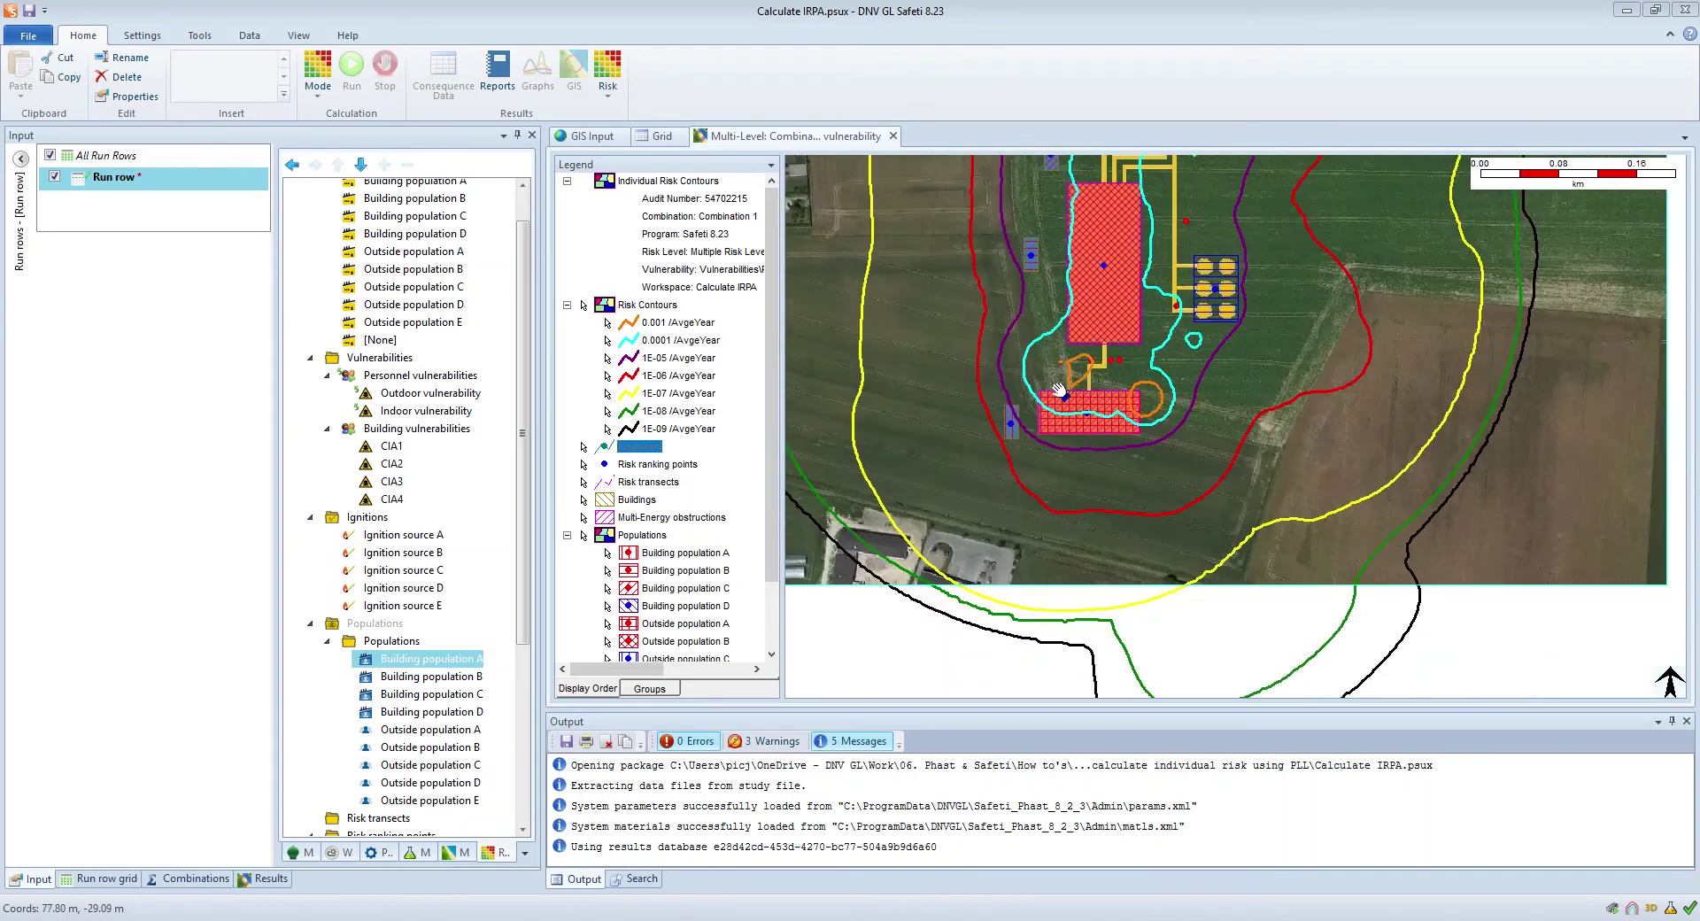
scroll(1105, 345, "up", 2)
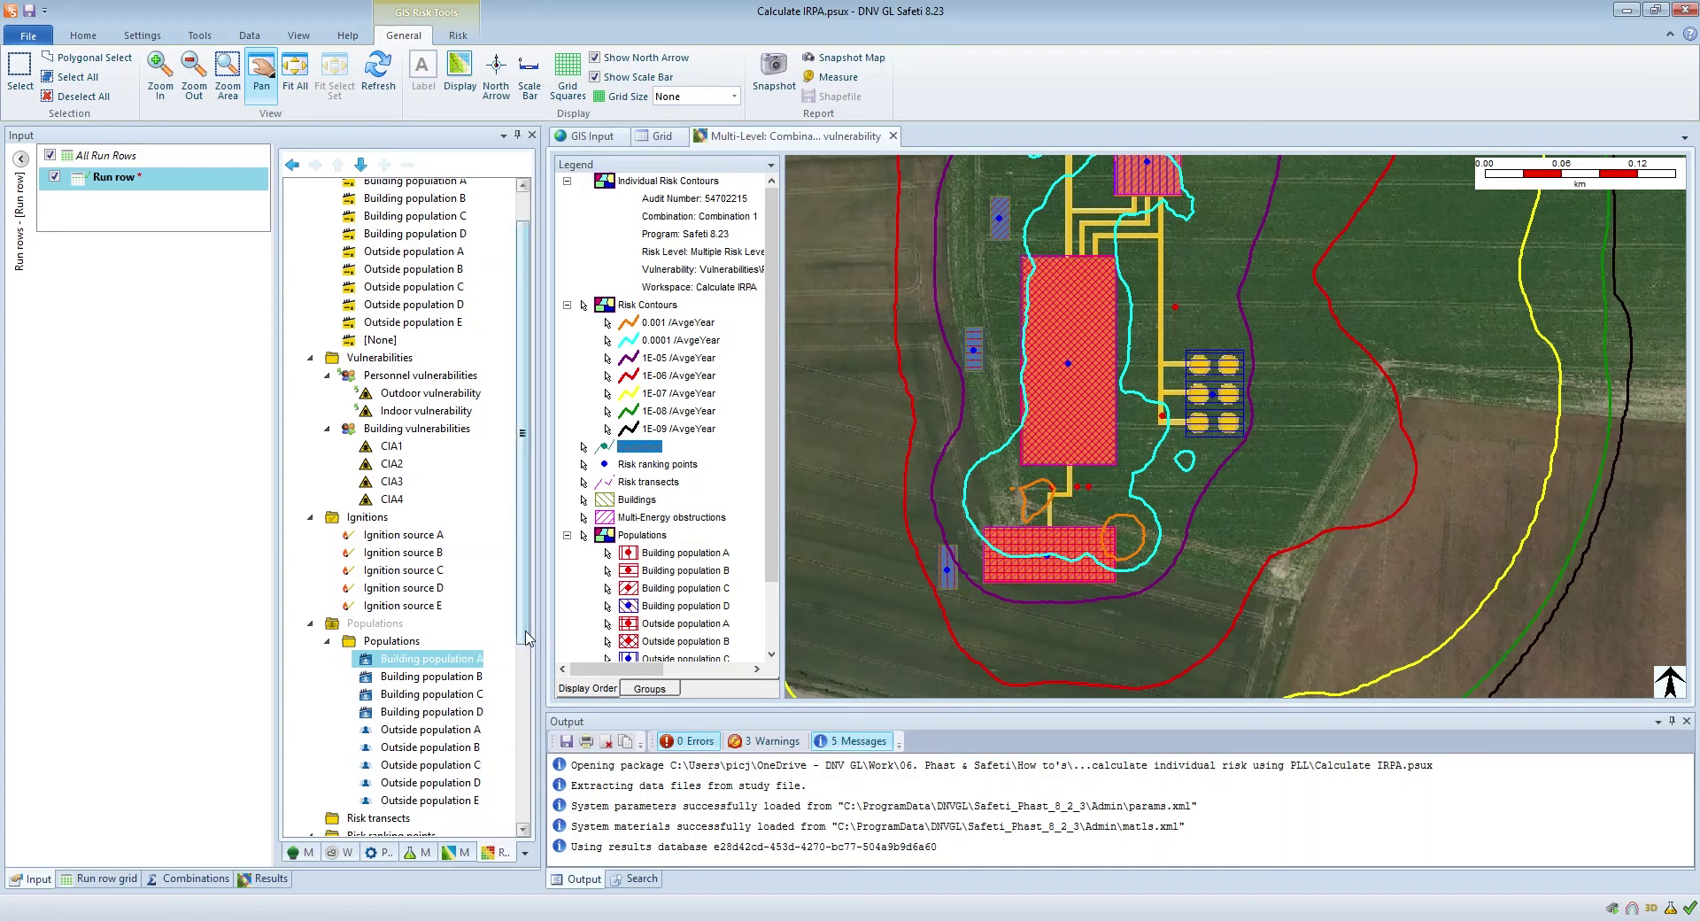
Step: Check the category, population and building settings of Building population A and Building population B, closing both without changes
left_click_drag(529, 634, 531, 607)
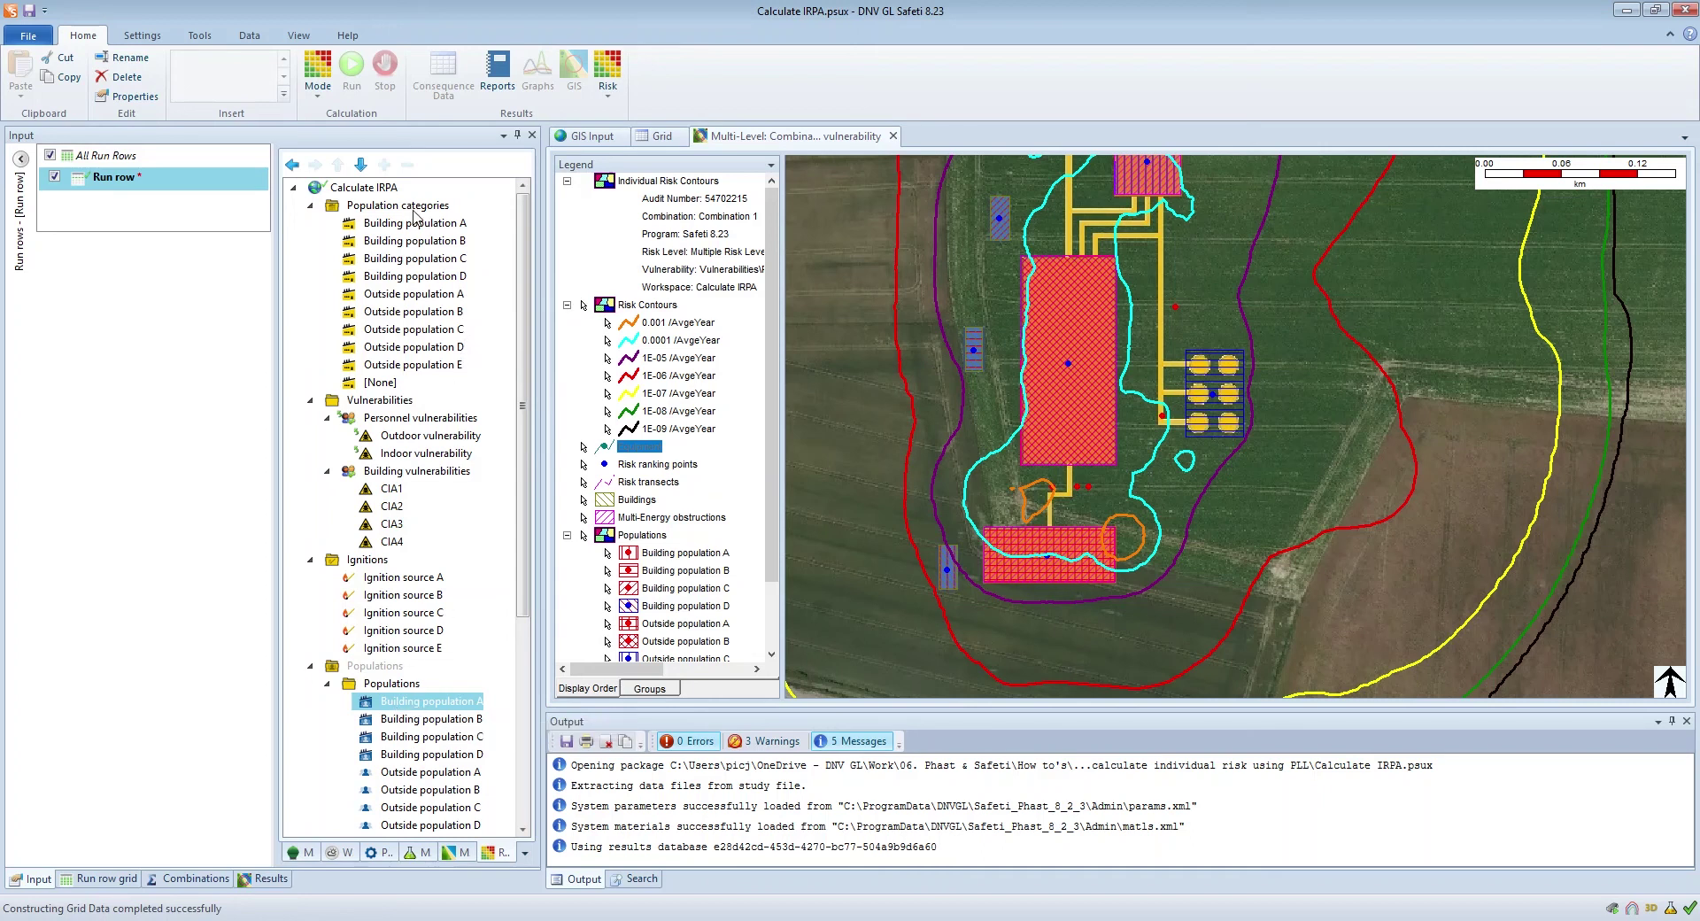
double_click(442, 709)
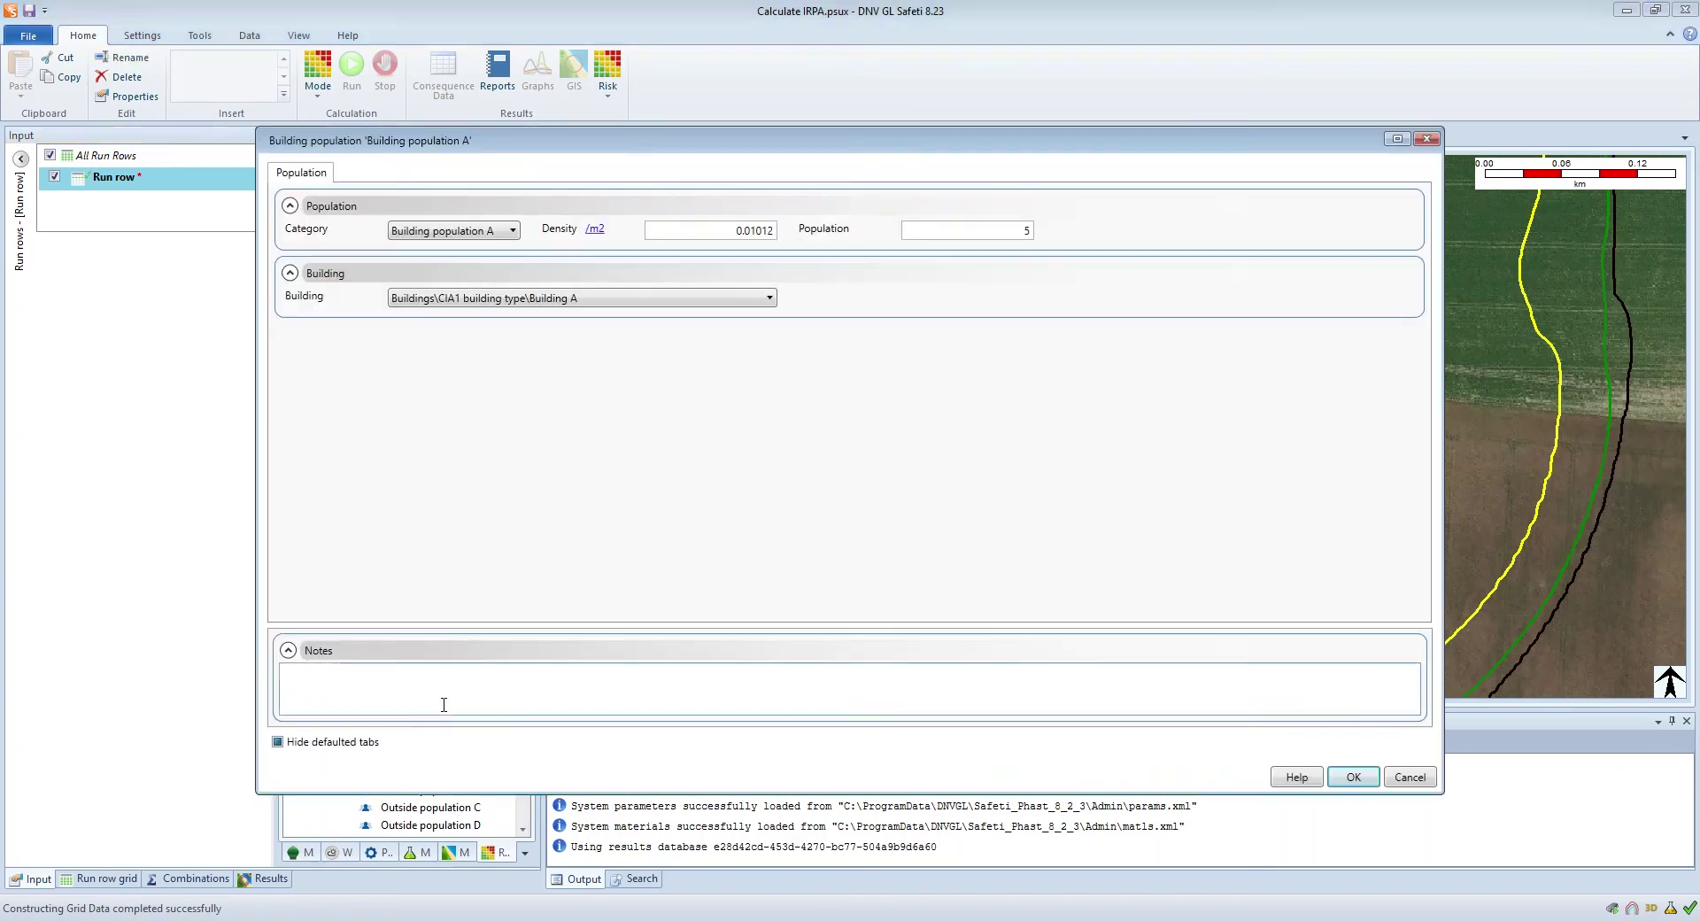
left_click_drag(494, 147, 627, 143)
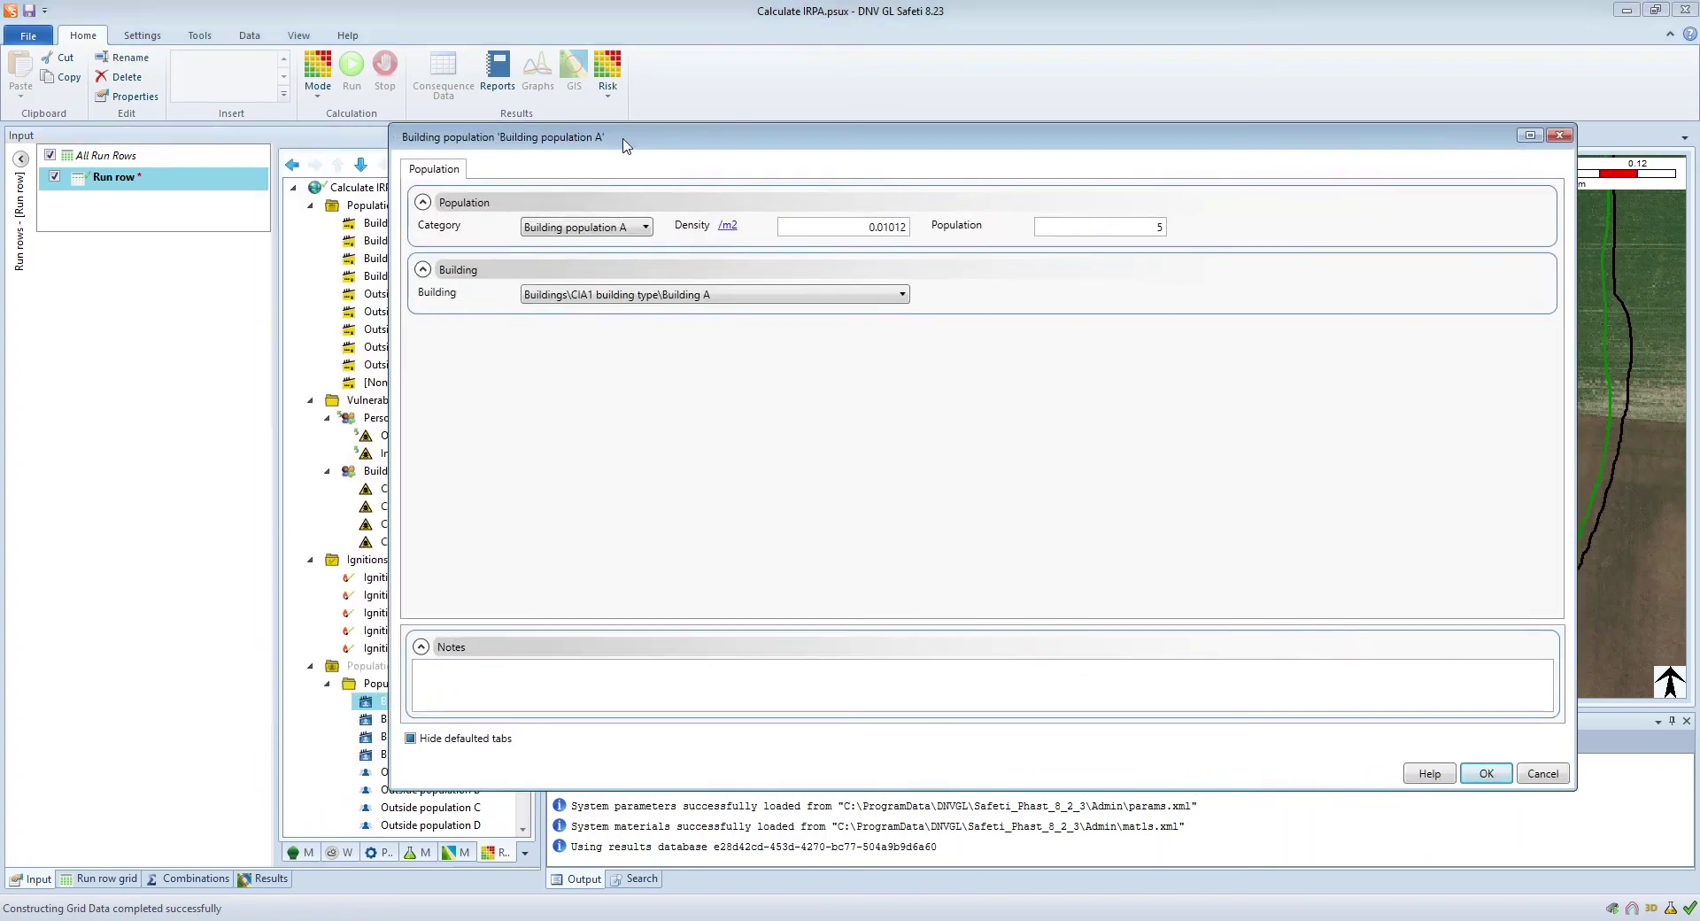
left_click(589, 232)
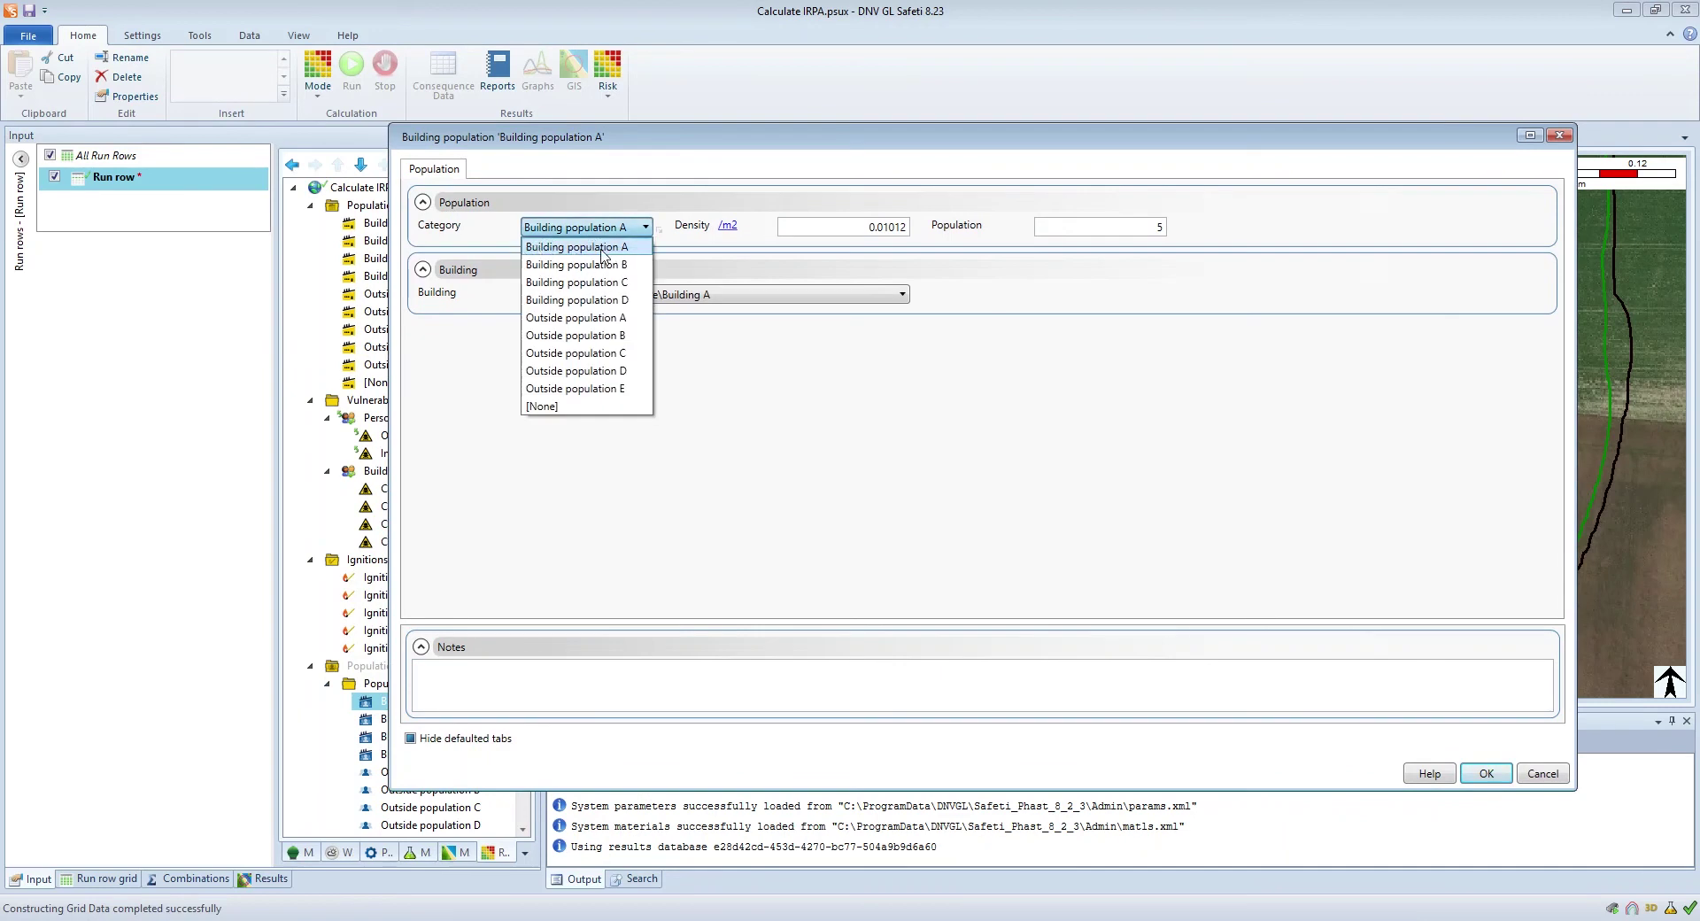
left_click(1546, 776)
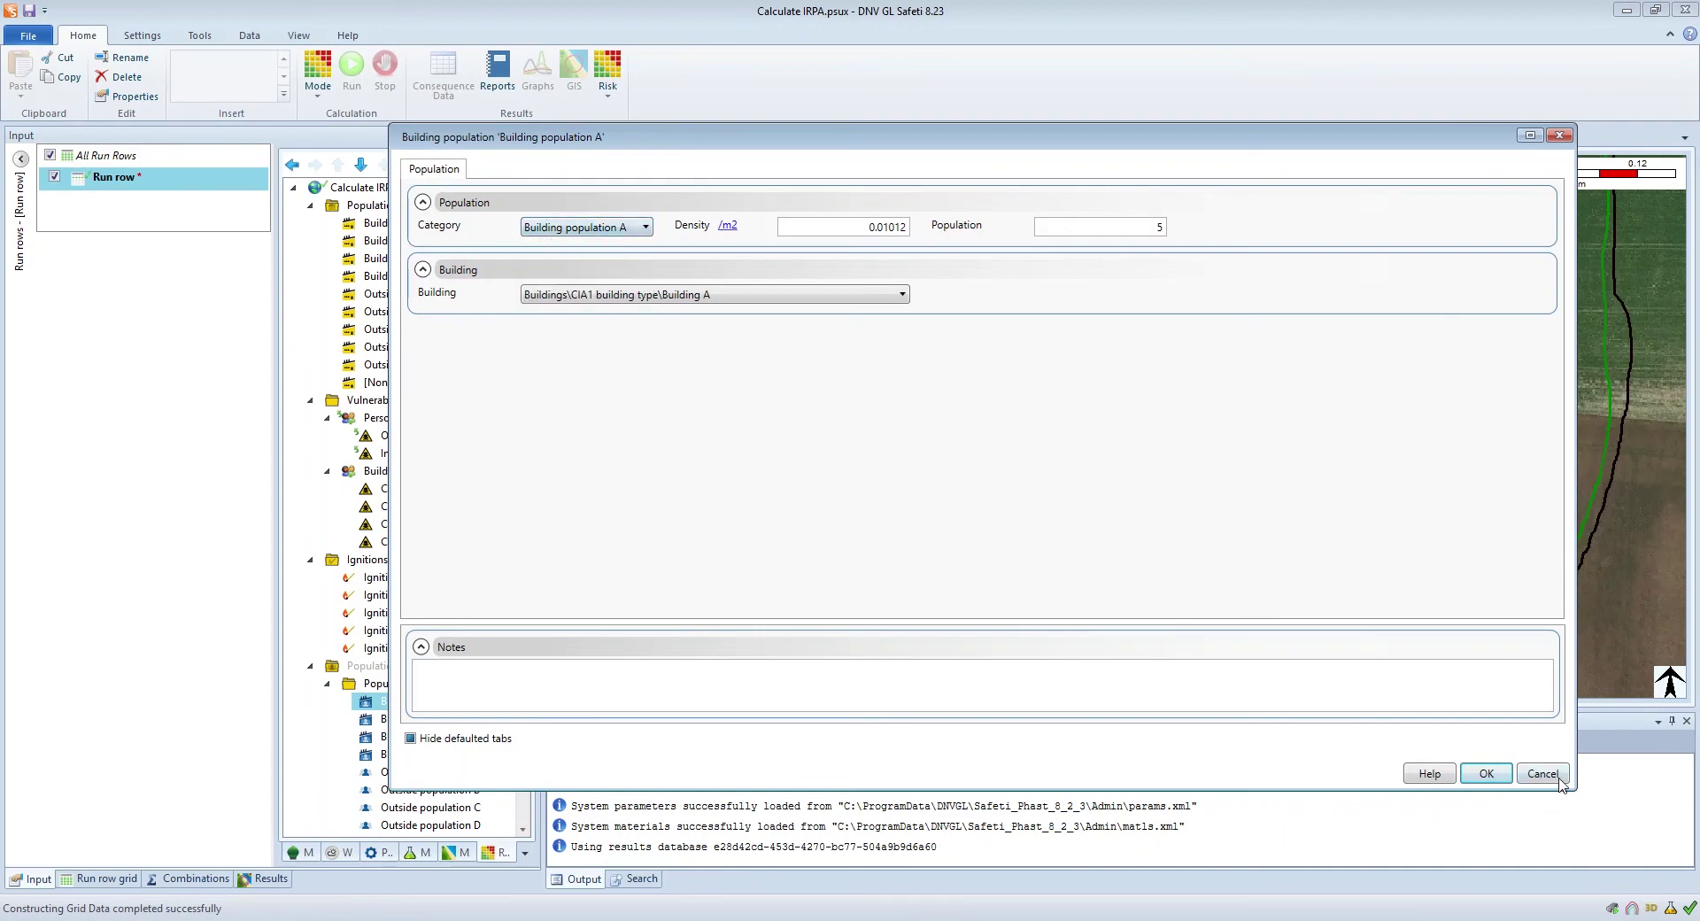
left_click(1546, 775)
double_click(431, 719)
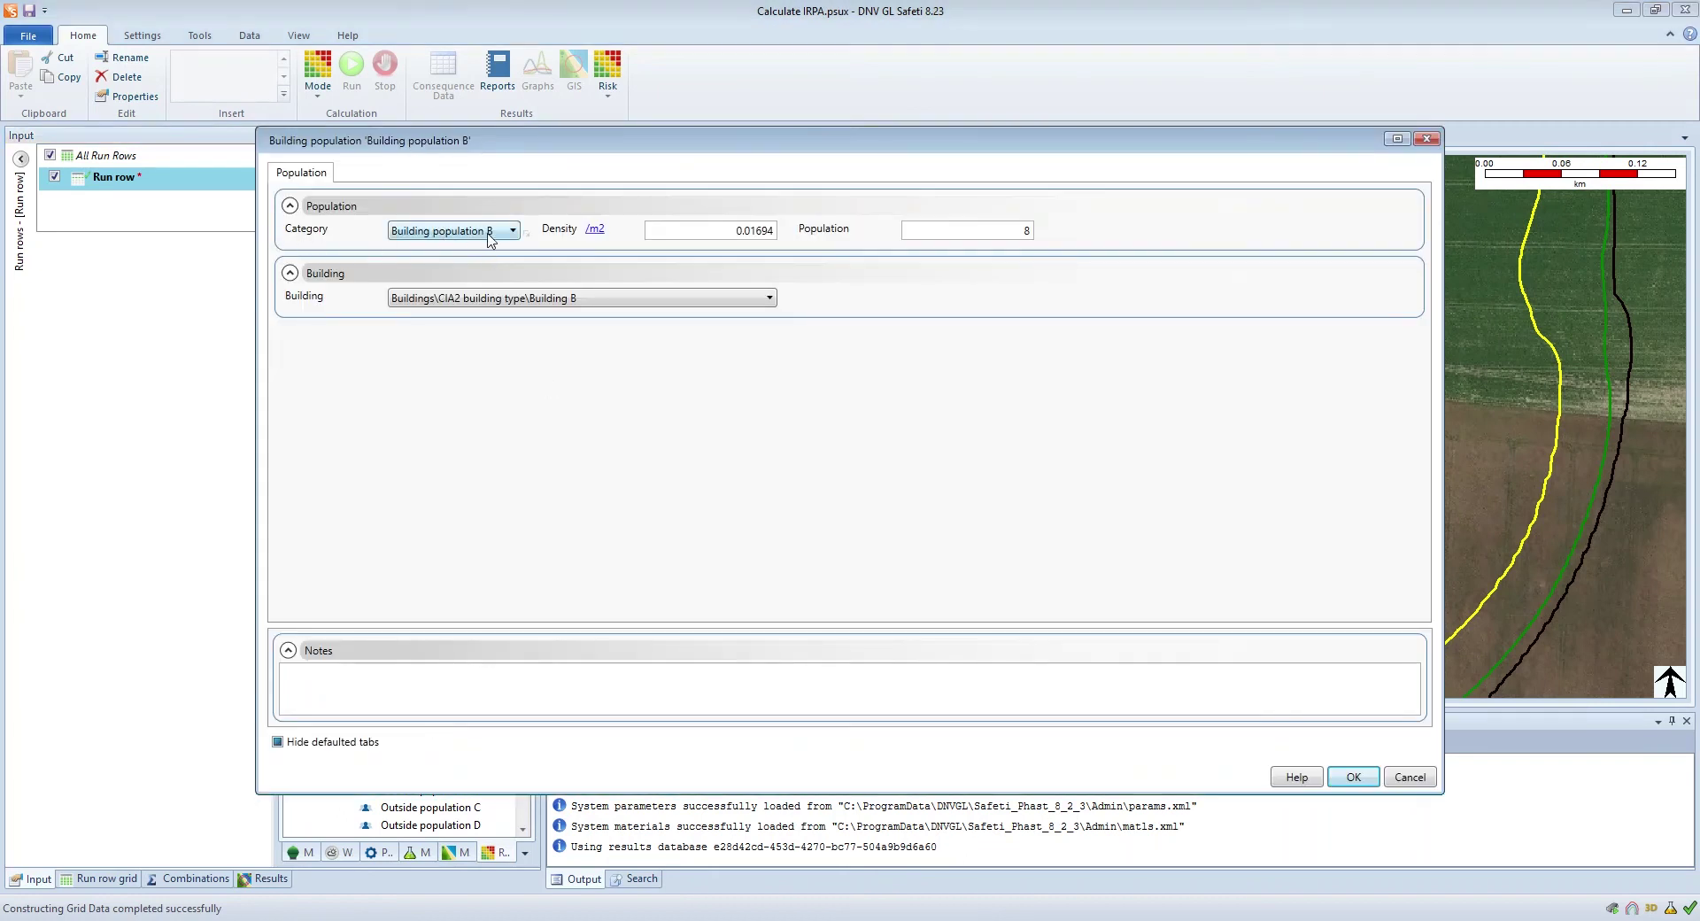
left_click(1417, 779)
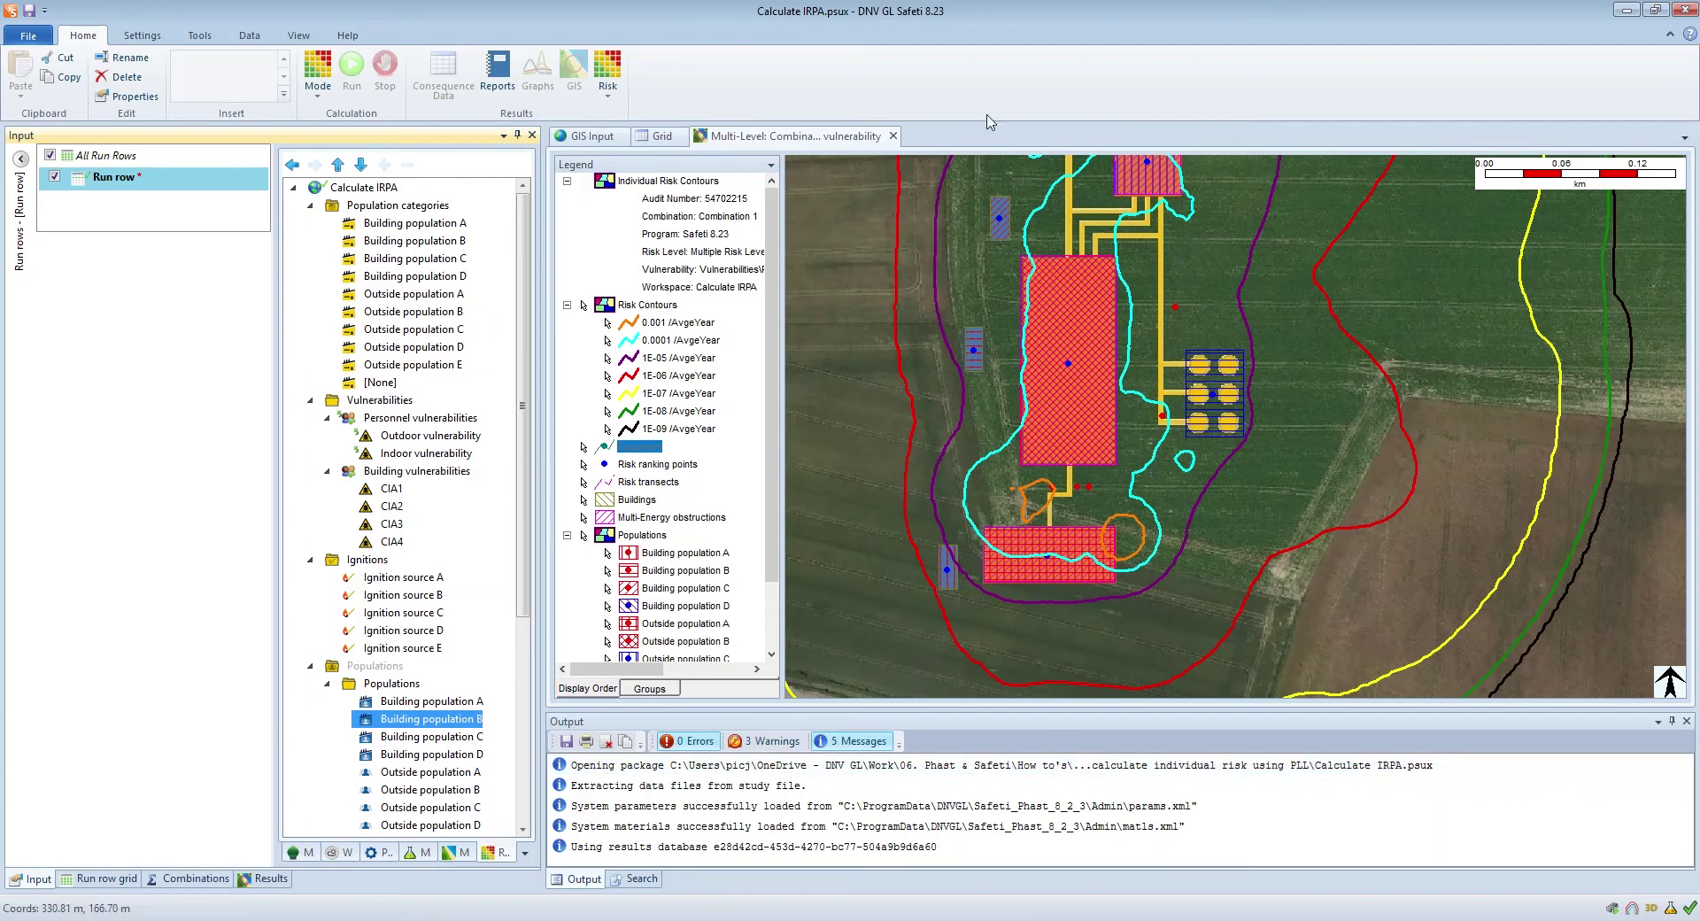
Step: Generate the Category PLL report for Combination 1 and expand the combination to list the PLL of each population category
left_click(611, 95)
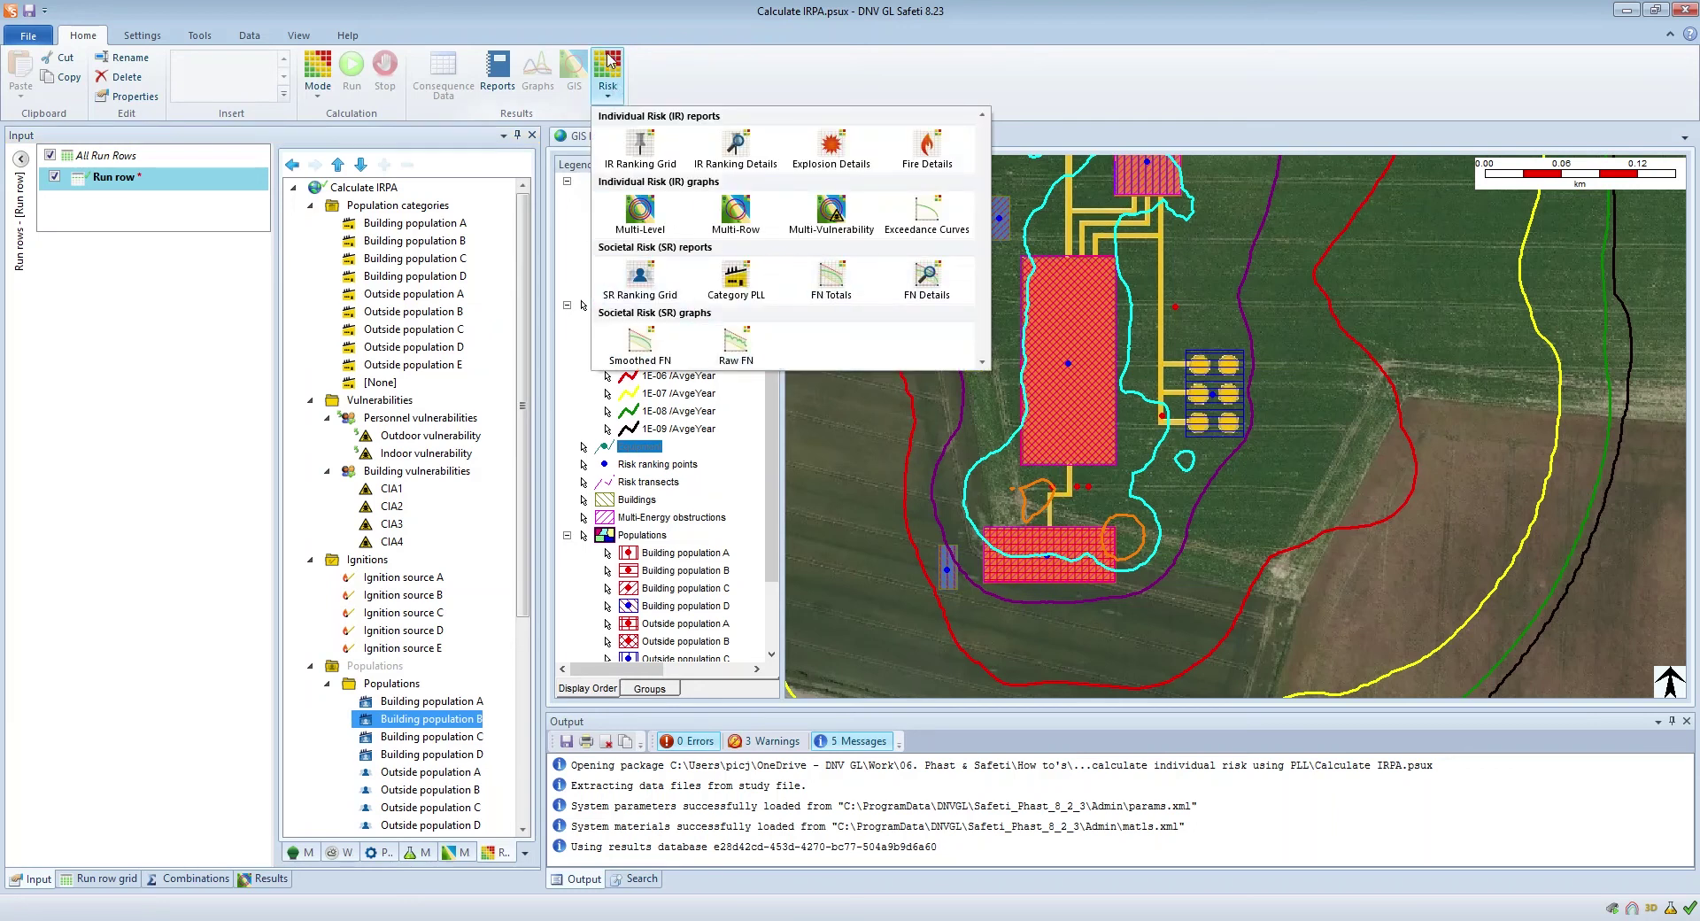
left_click(748, 288)
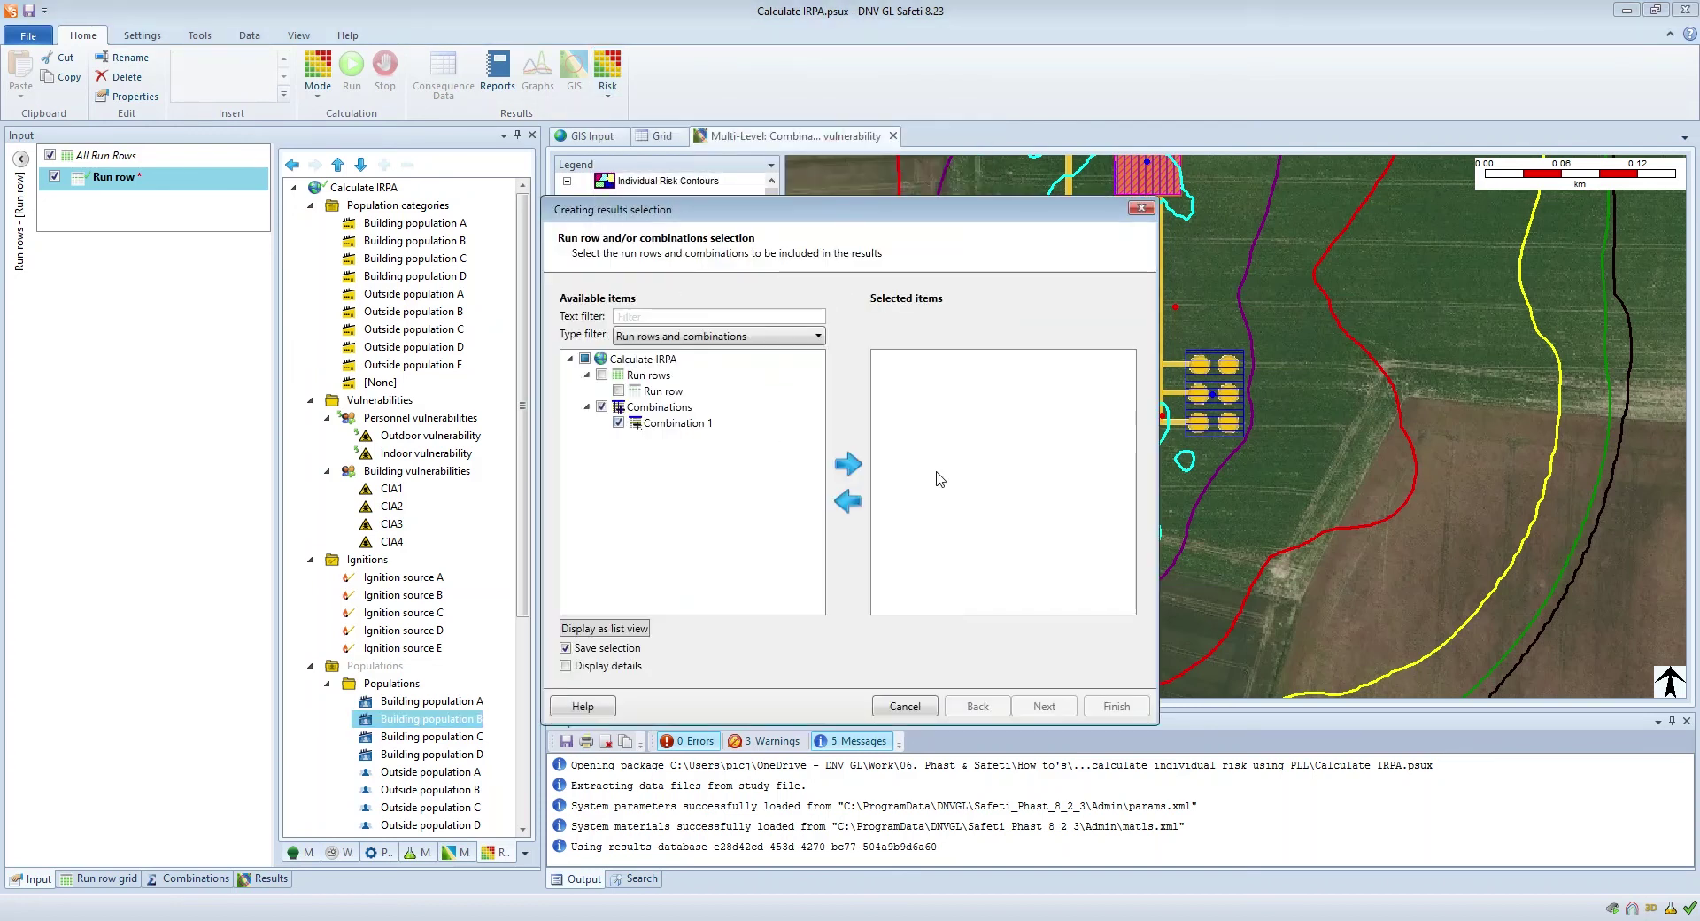
left_click(847, 463)
left_click(1116, 706)
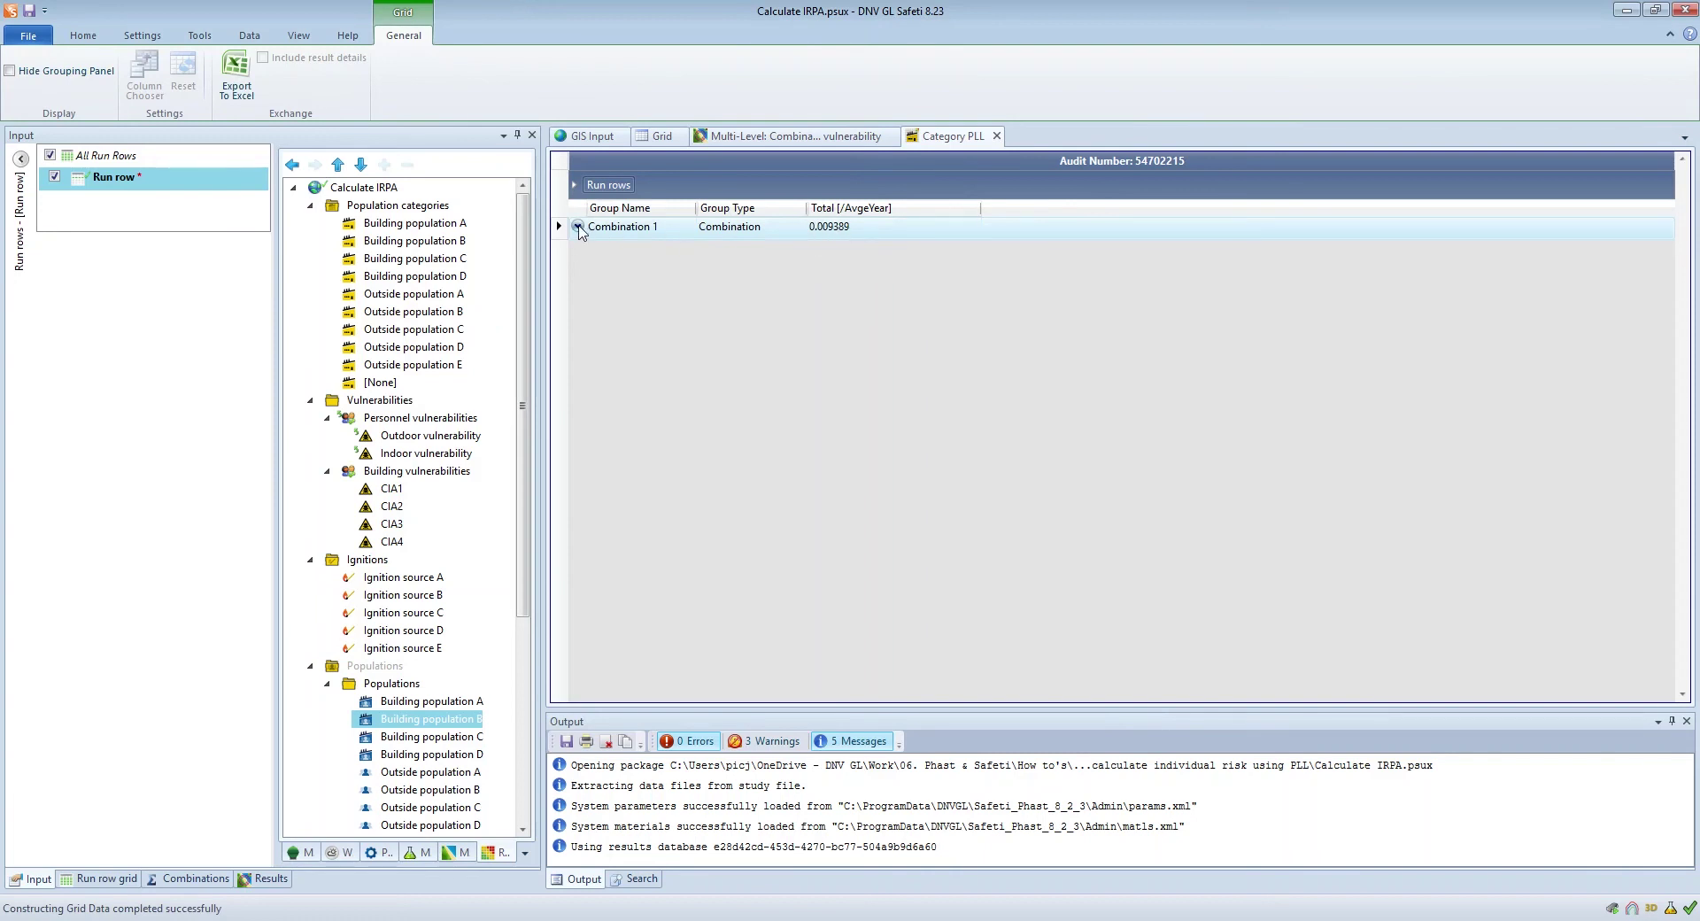
left_click(577, 226)
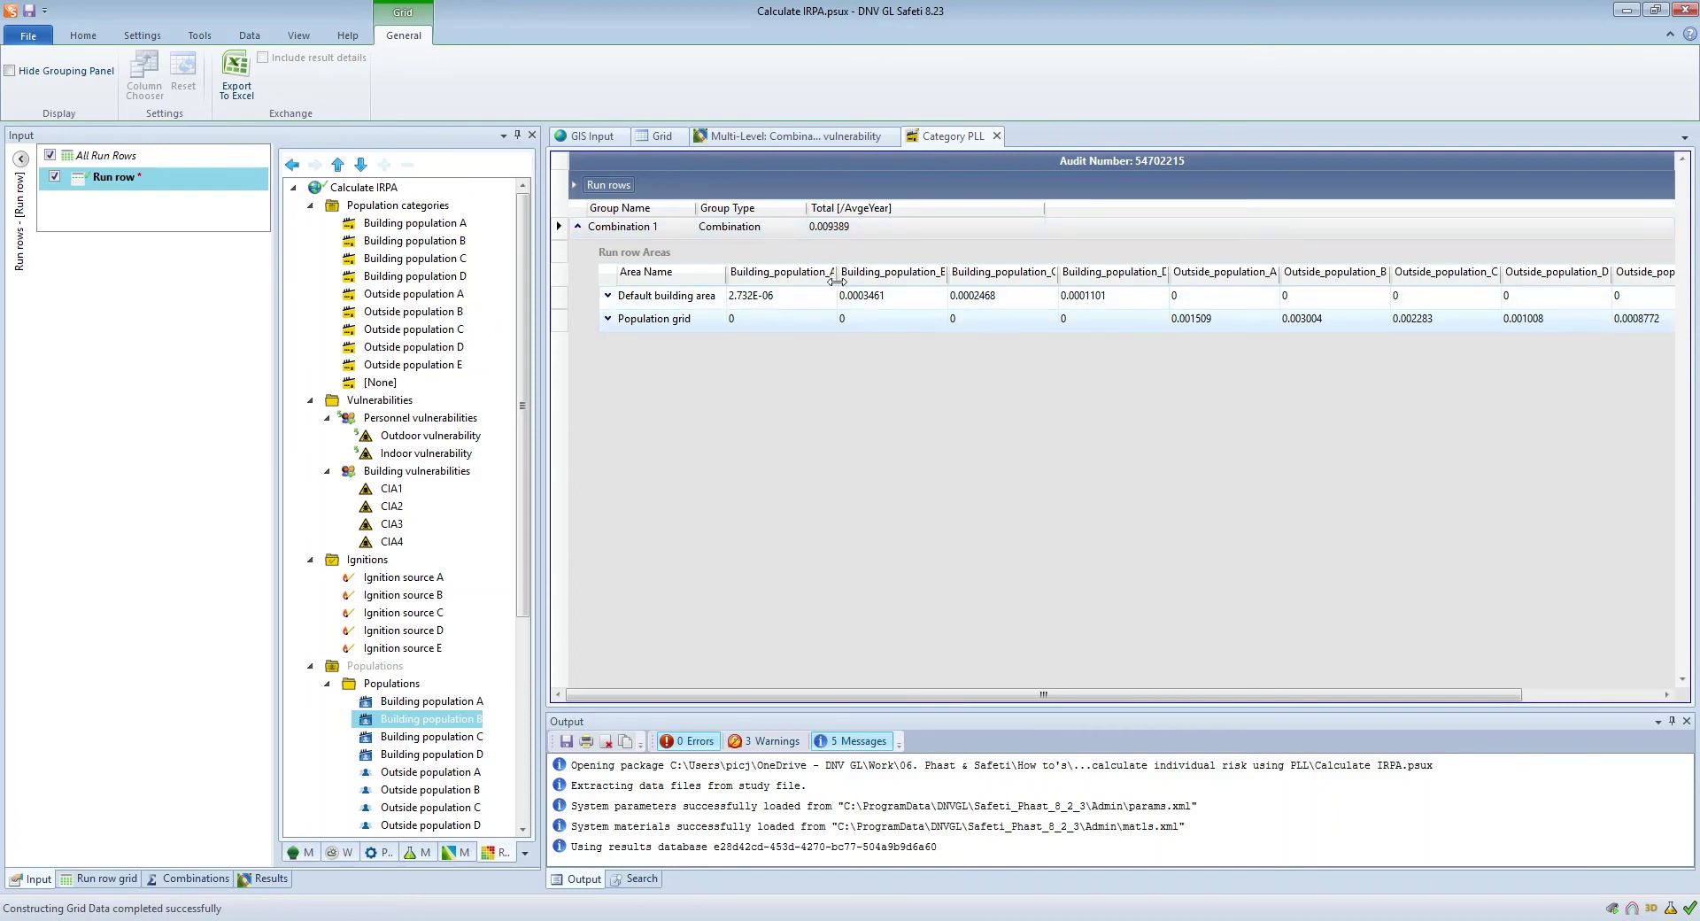
left_click_drag(837, 280, 863, 283)
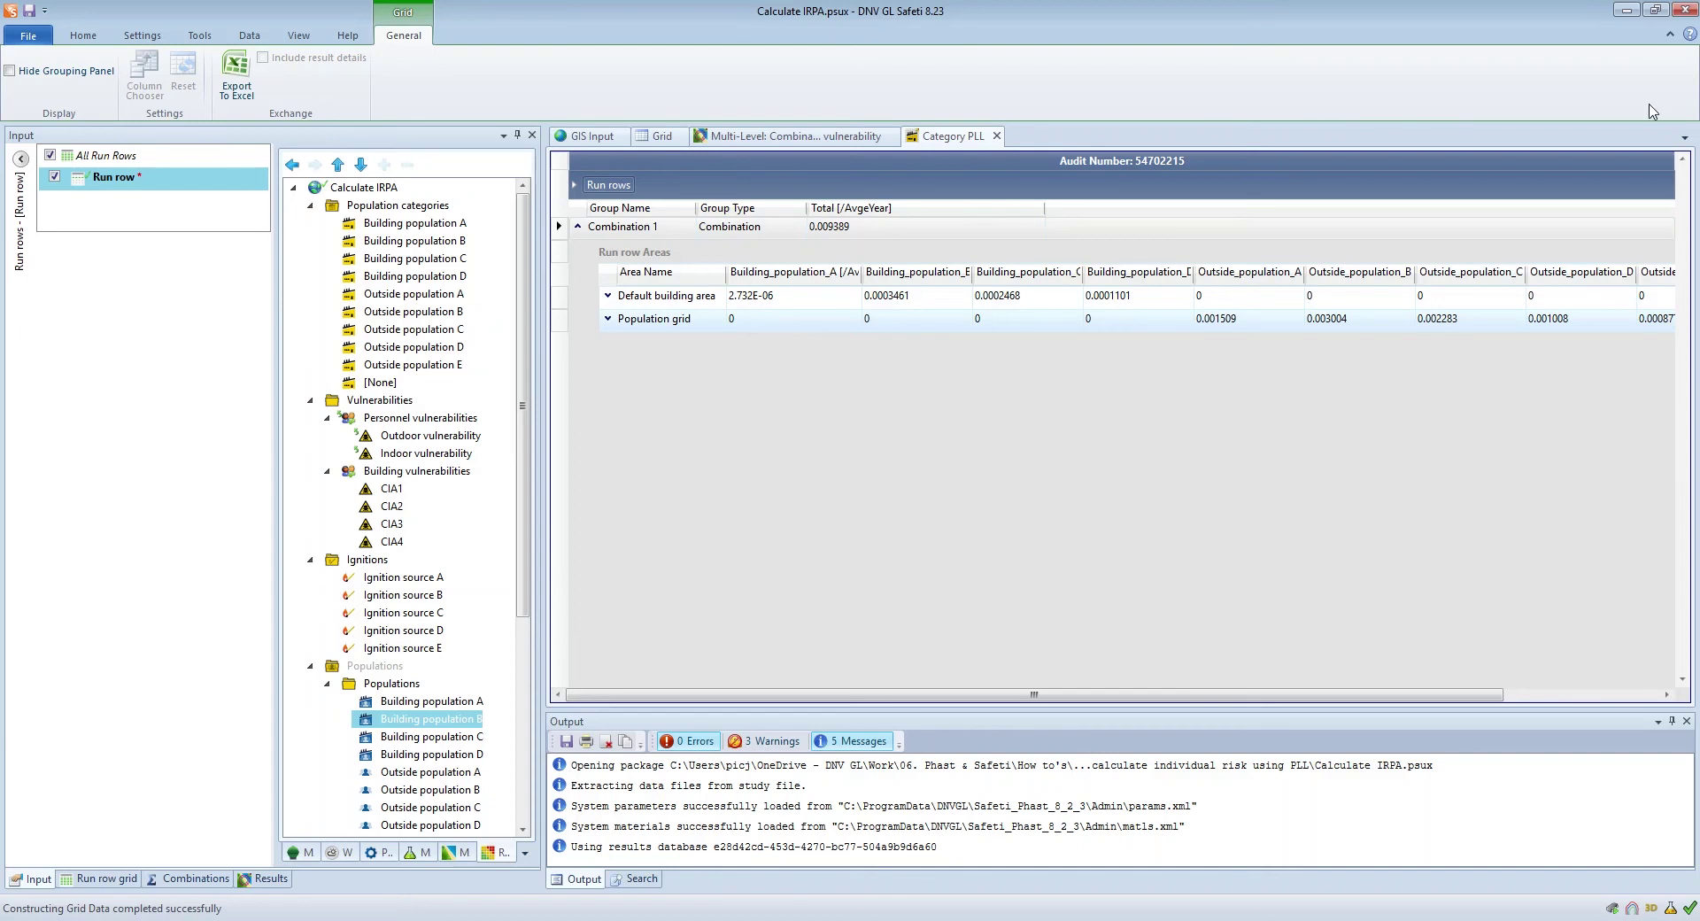
Step: Switch to IRPA calculation.xlsx in Excel and review the PLL row and the number of people for Buildings A, B and C
left_click(1626, 10)
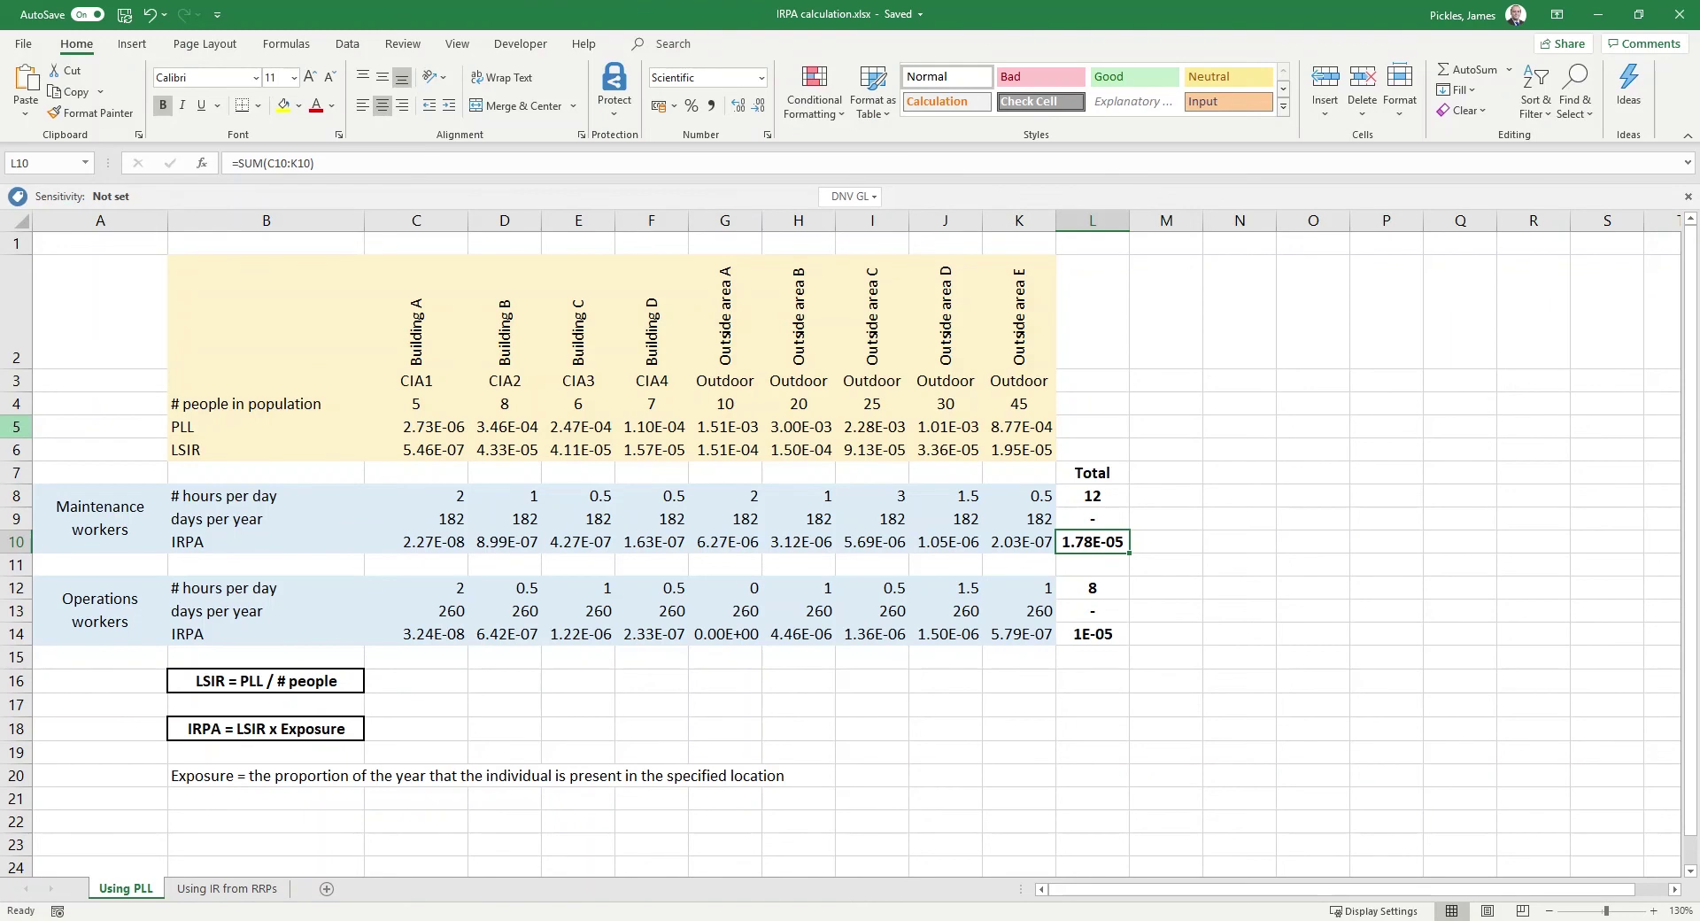
left_click(16, 426)
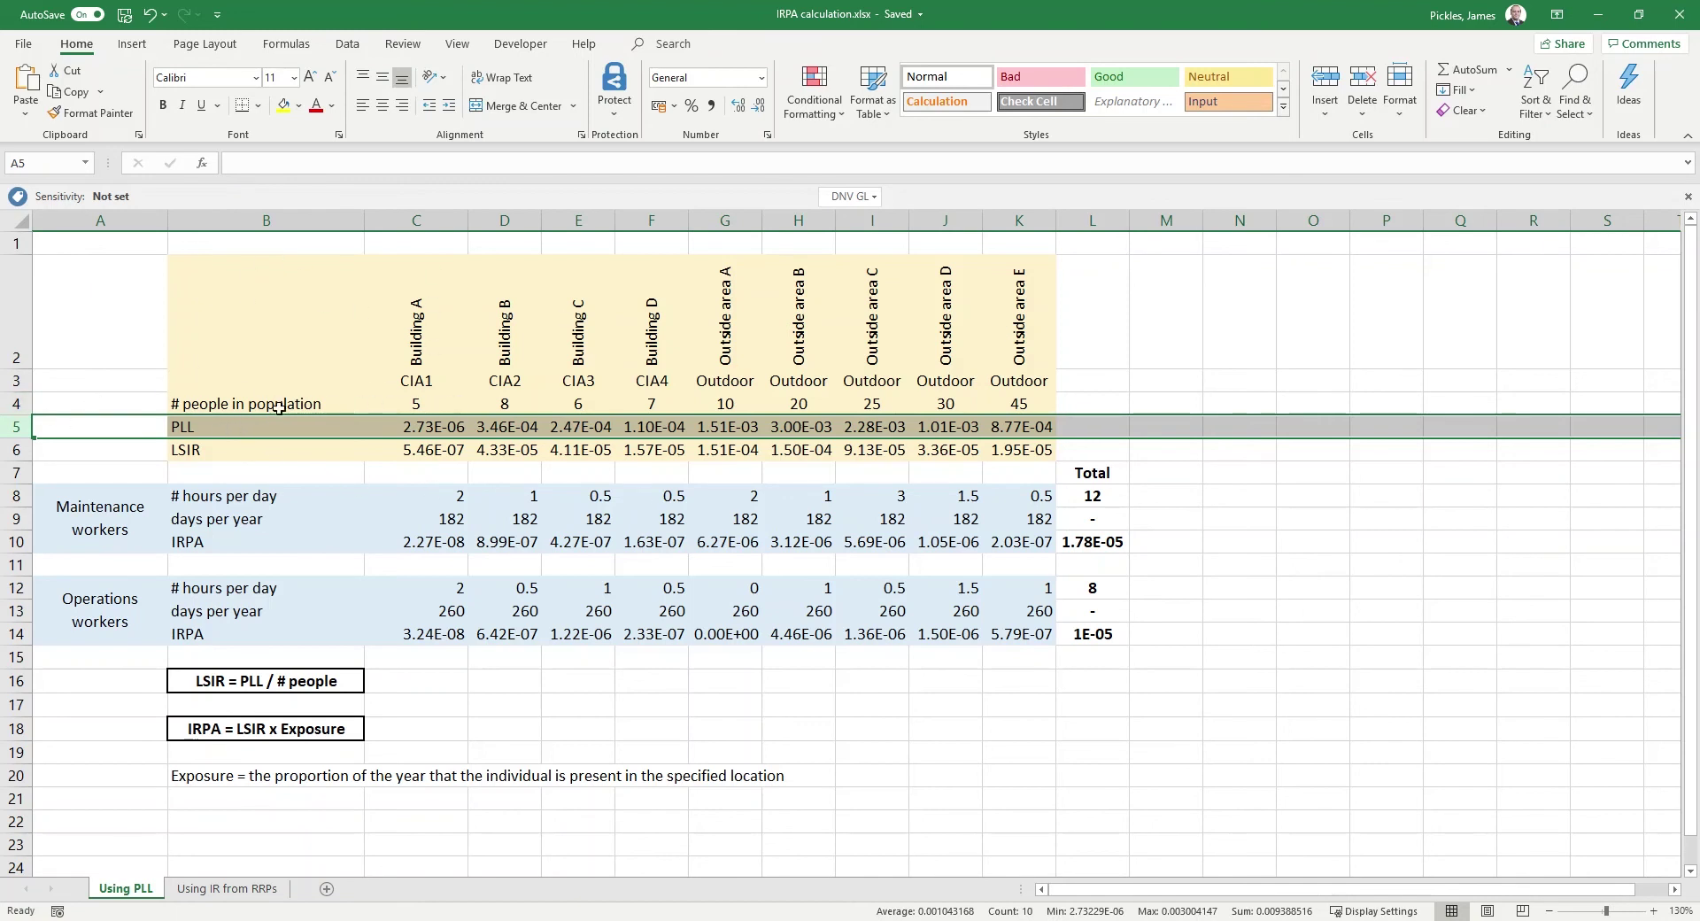
left_click(426, 404)
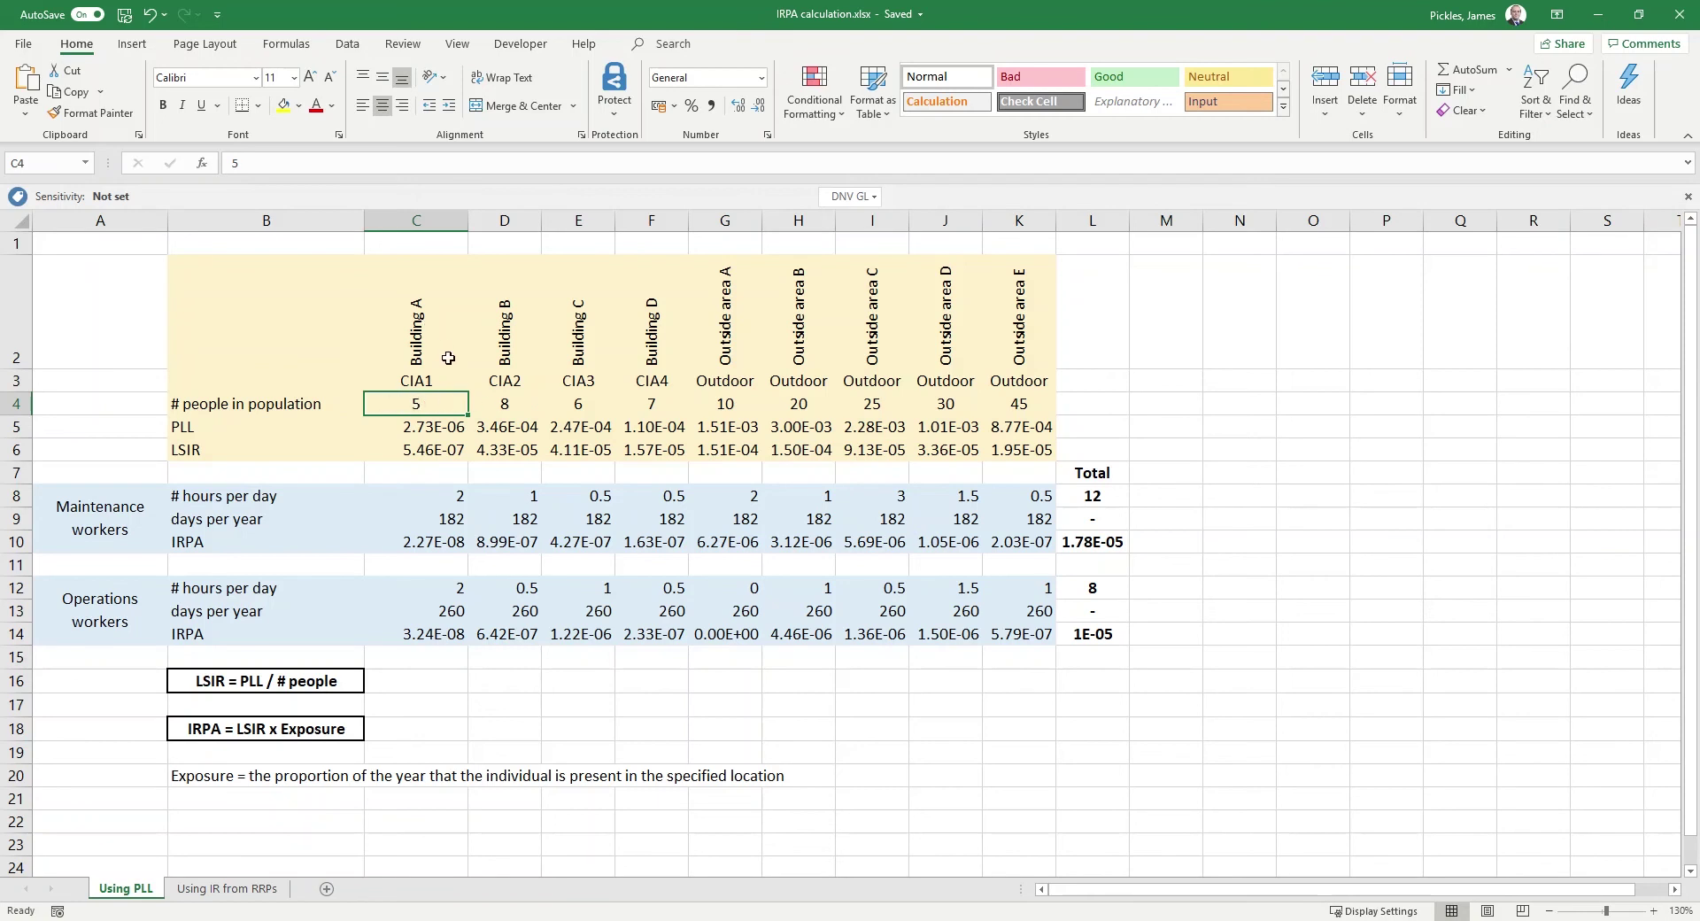
left_click(509, 400)
left_click(511, 337)
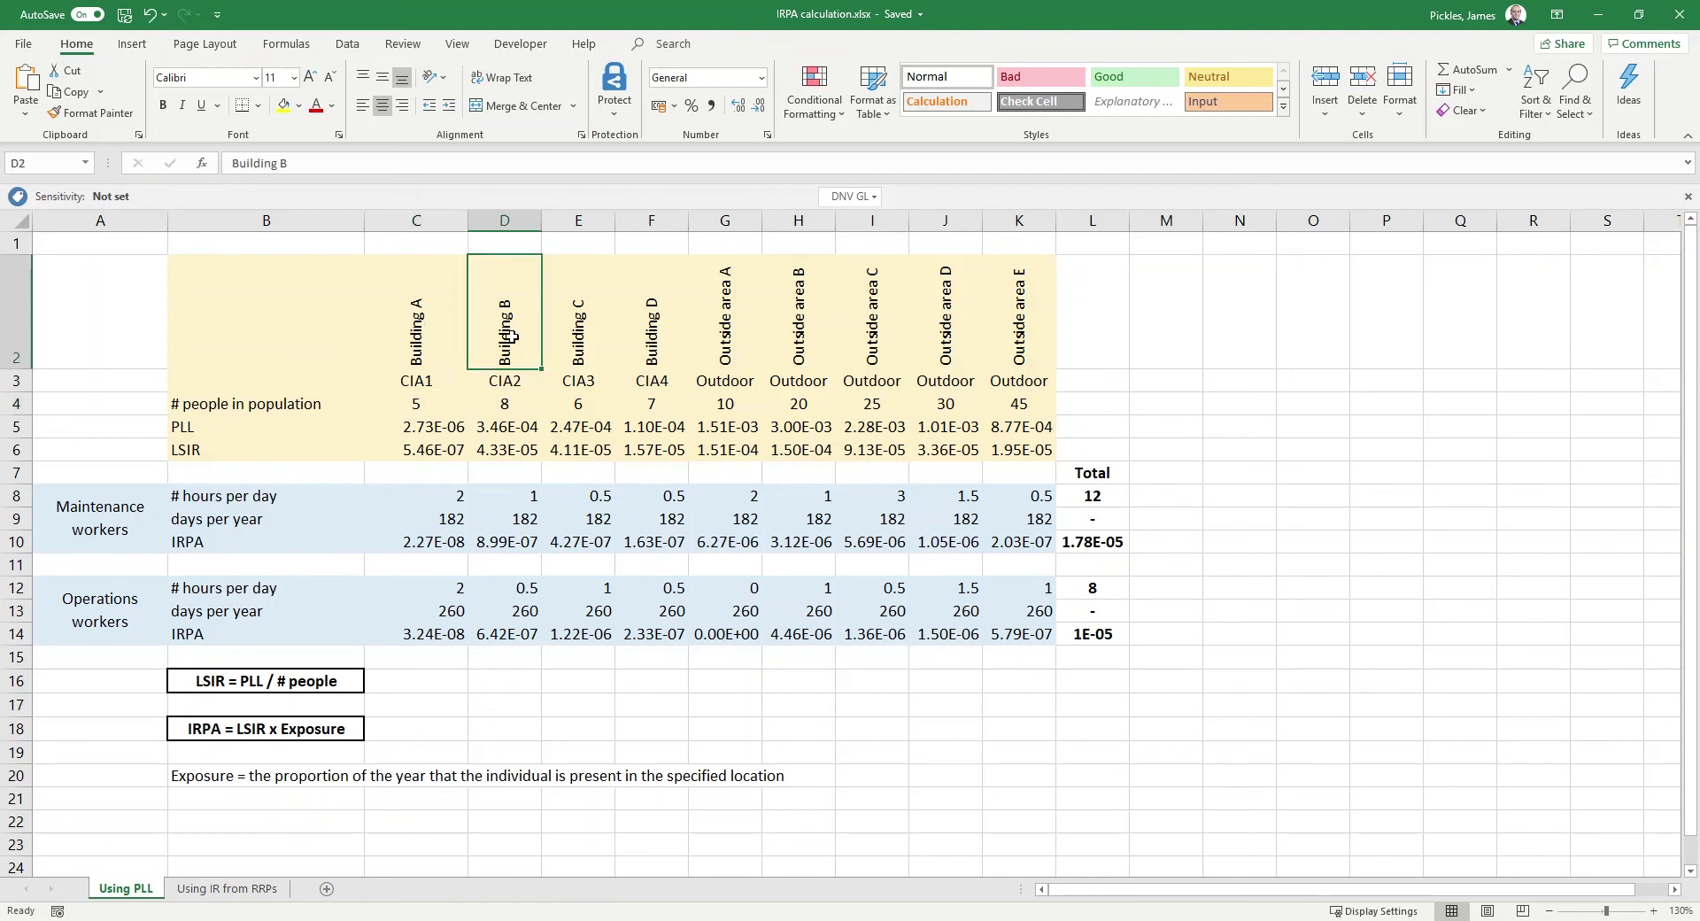
left_click(576, 406)
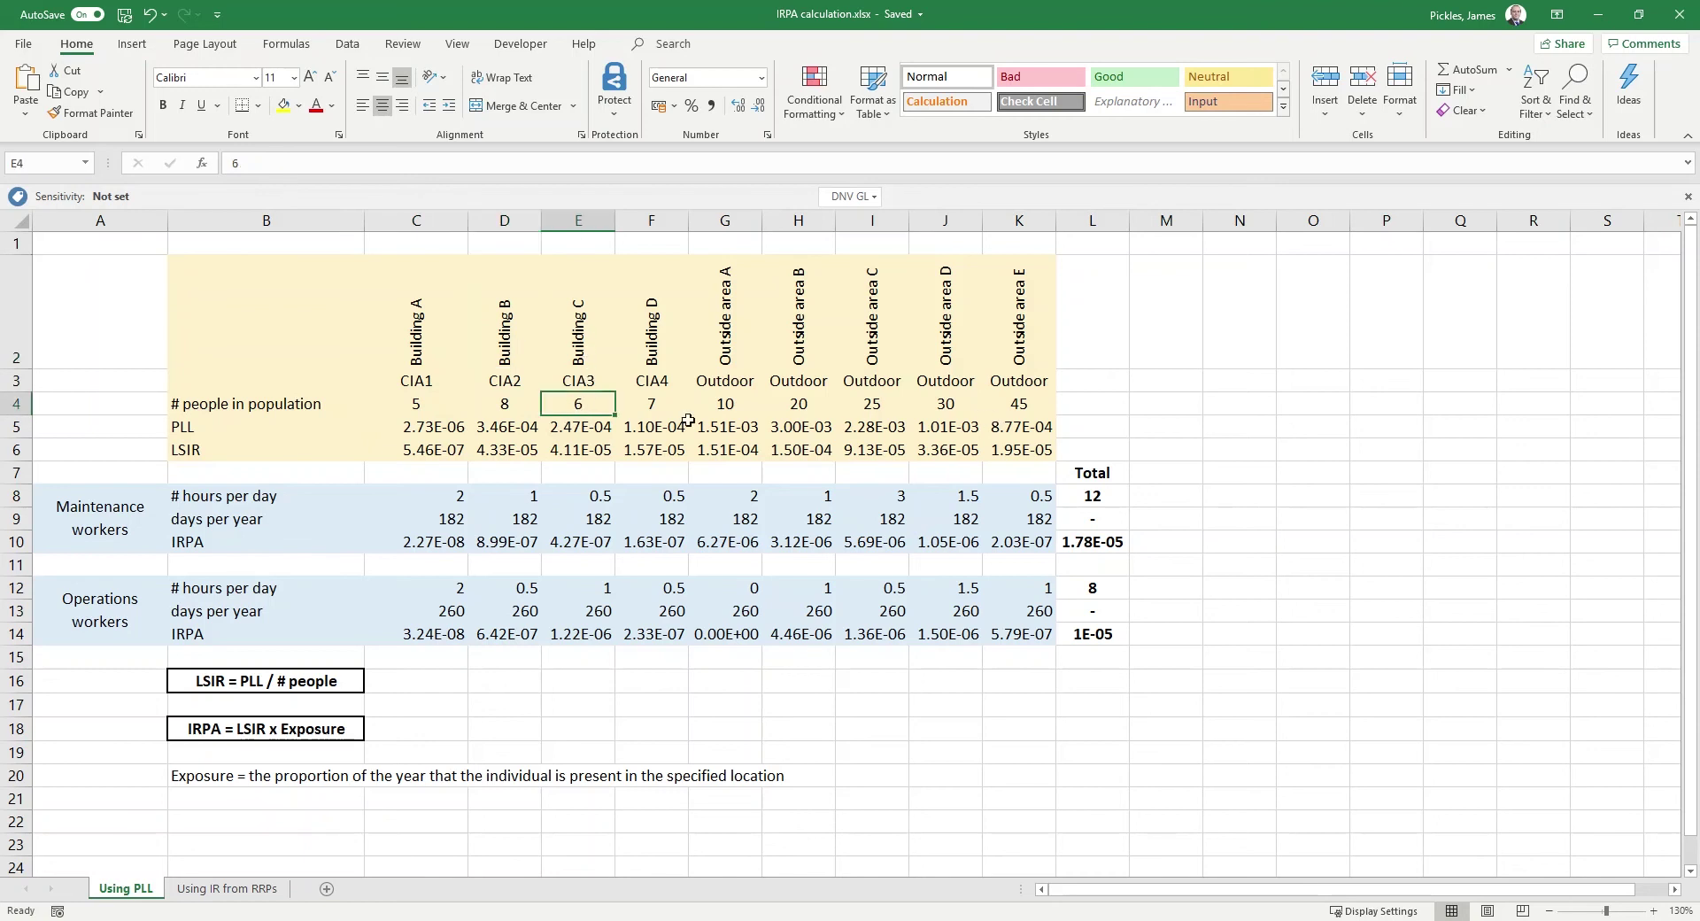
Step: Inspect which cells the LSIR formula for Building A in C6 refers to, keeping the formula as it is
left_click(434, 456)
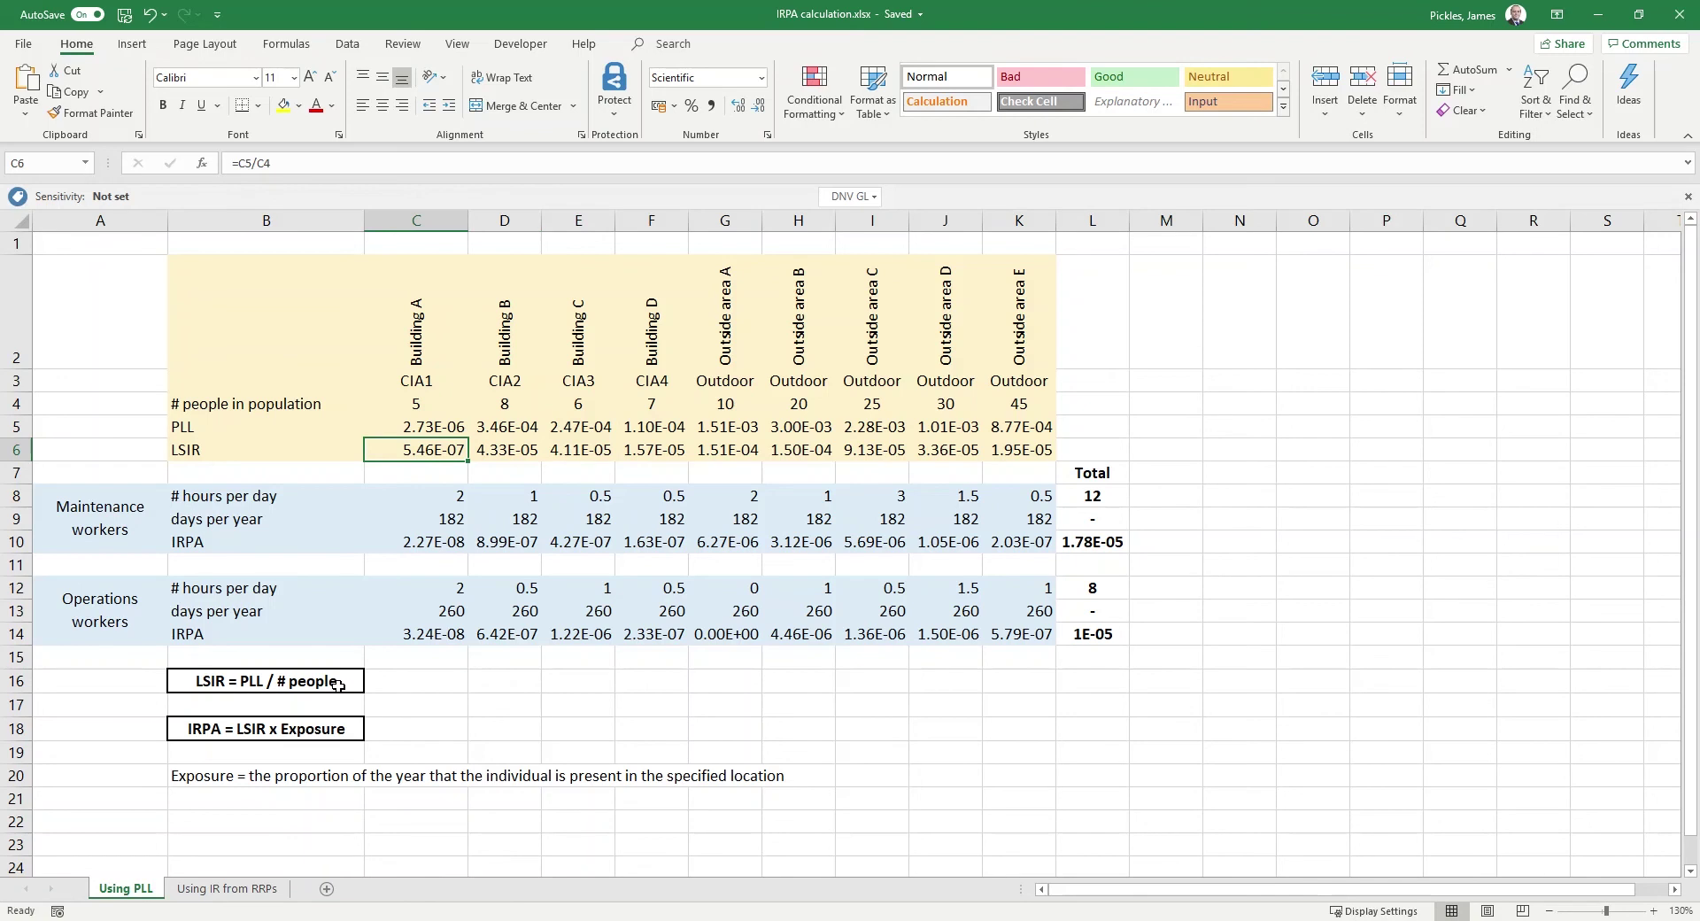
left_click(288, 162)
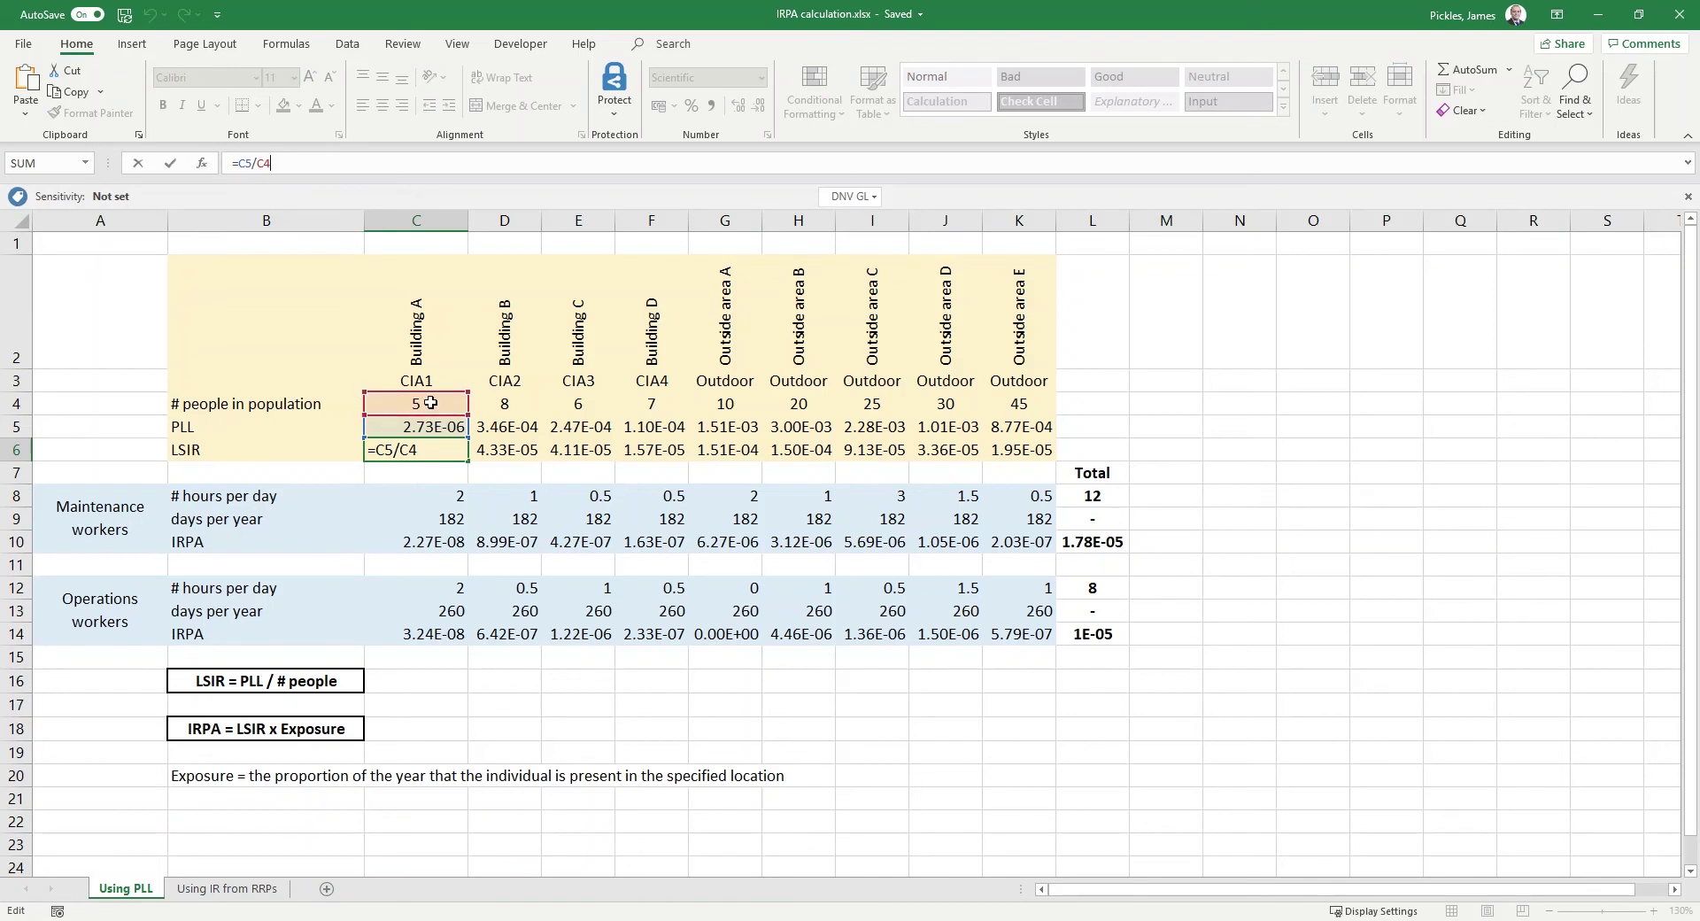
key("ctrl+Return")
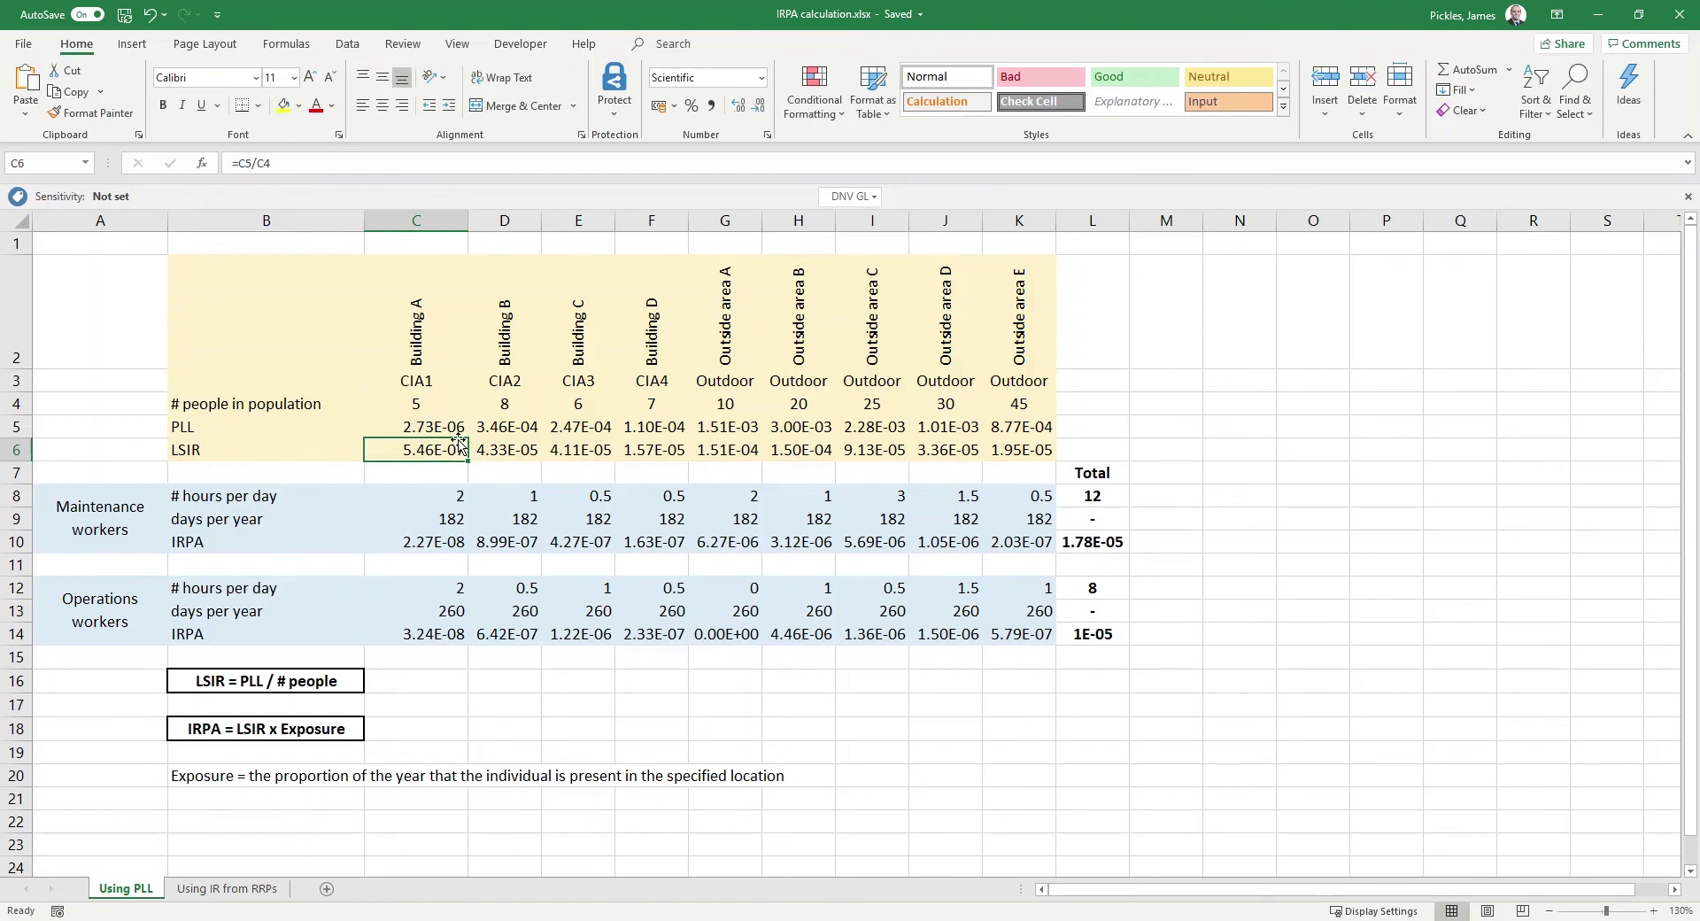
Step: Go through the LSIR formulas in row 6 from Building B to Outside area C and select the whole LSIR row
left_click(504, 453)
left_click(574, 452)
left_click(635, 451)
left_click(710, 453)
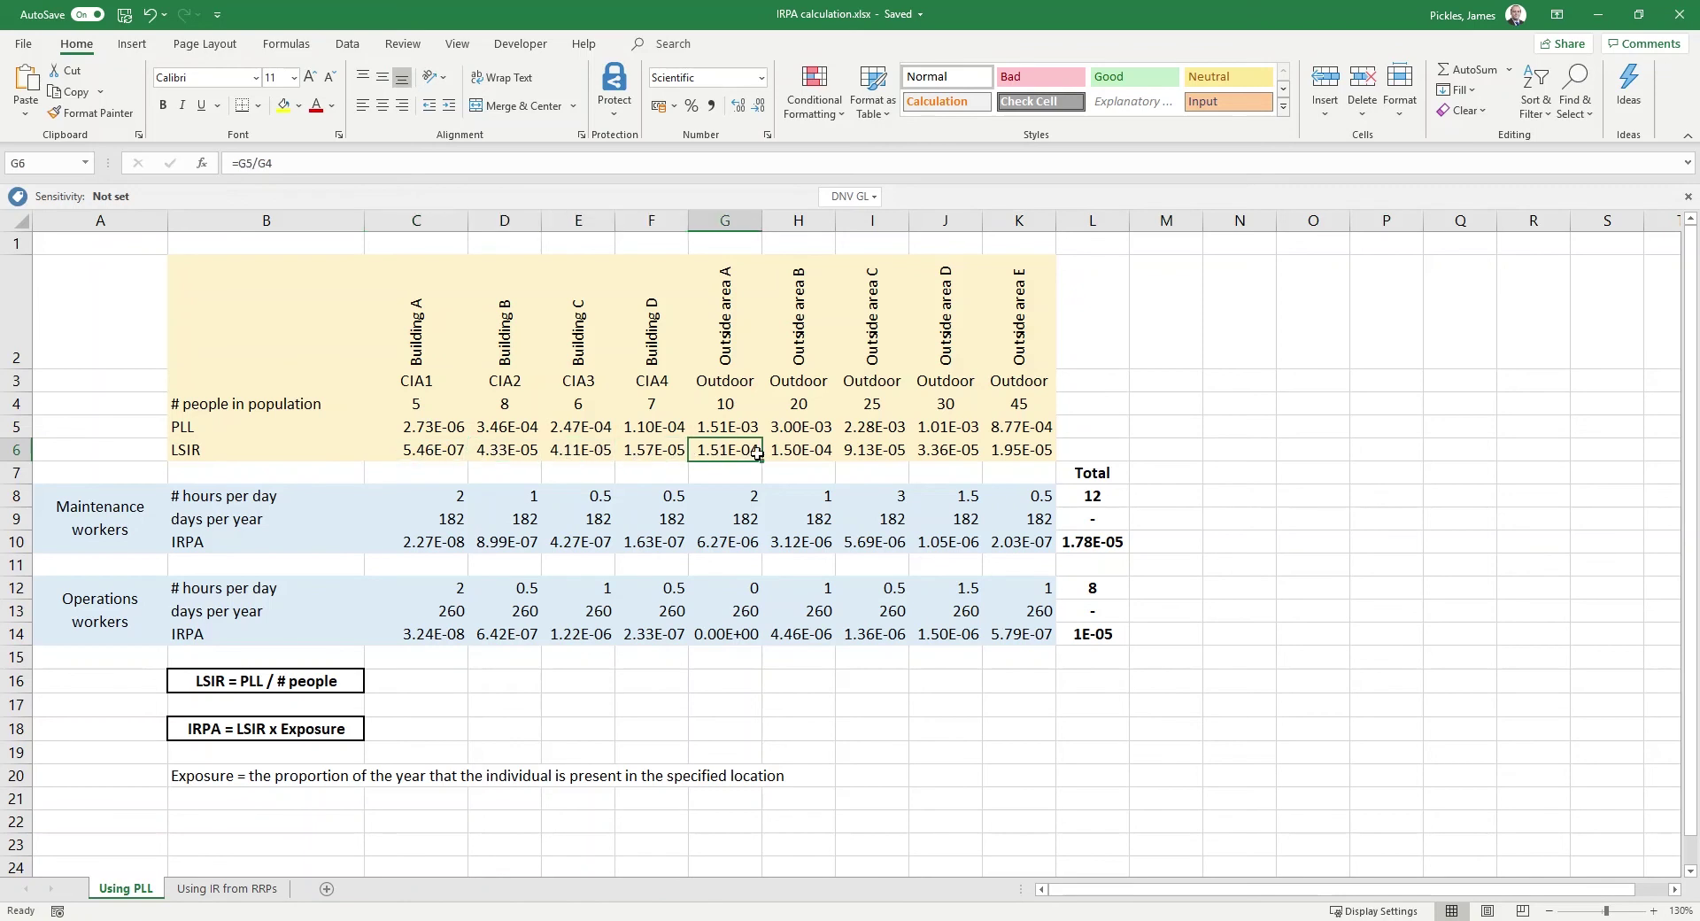
left_click(779, 453)
left_click(848, 452)
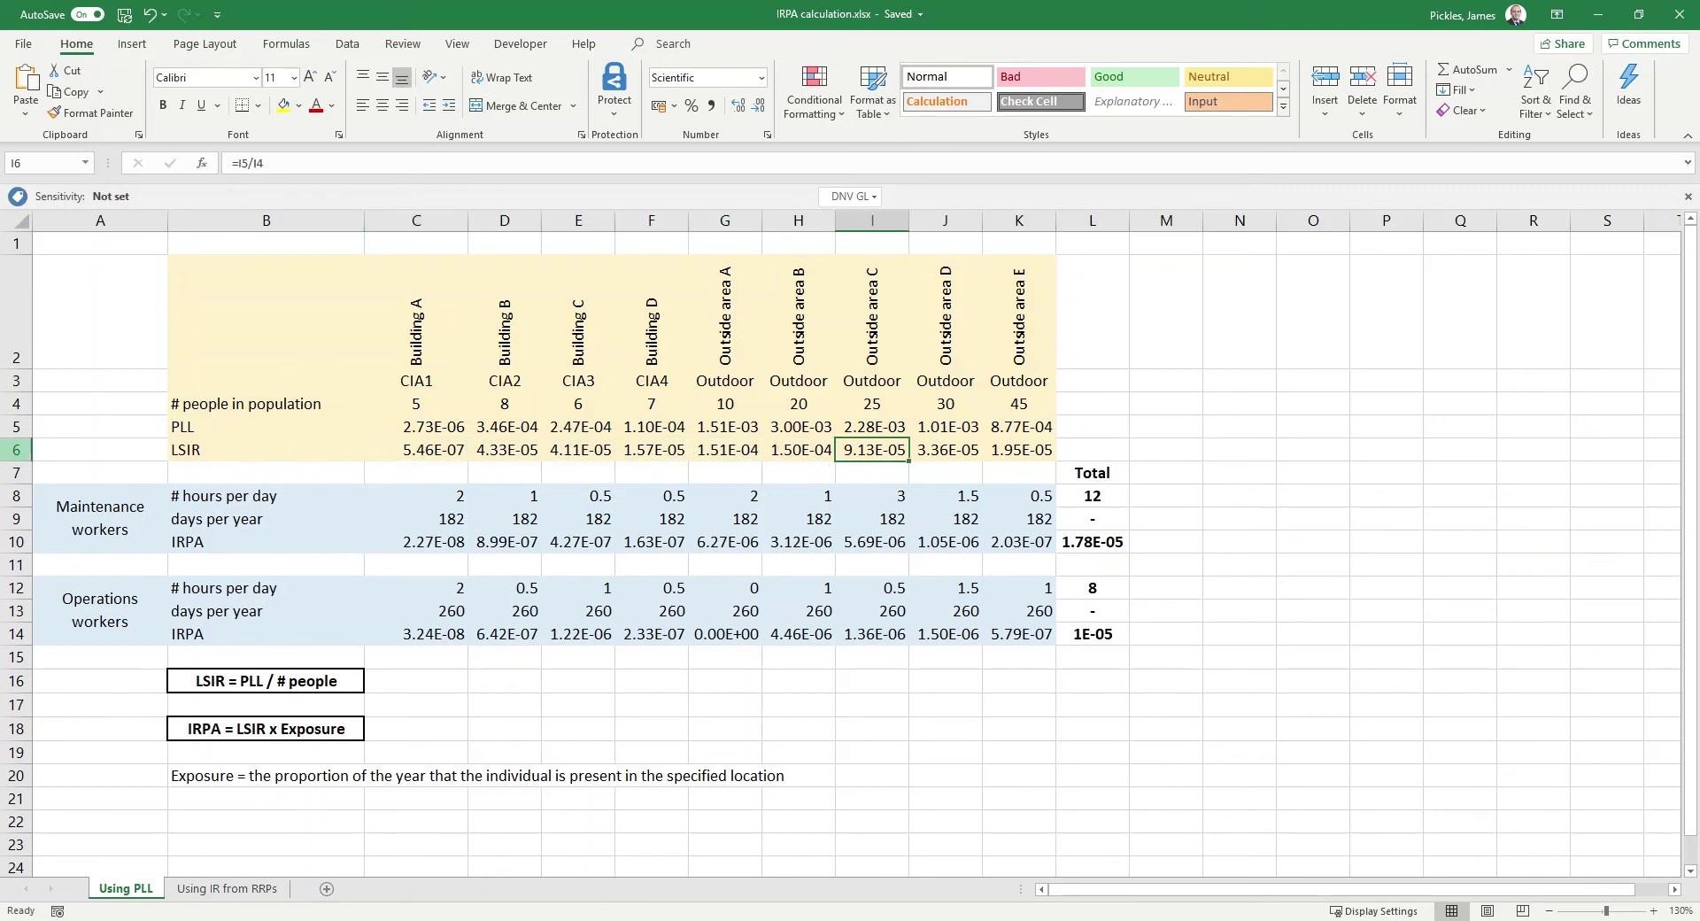
left_click(16, 450)
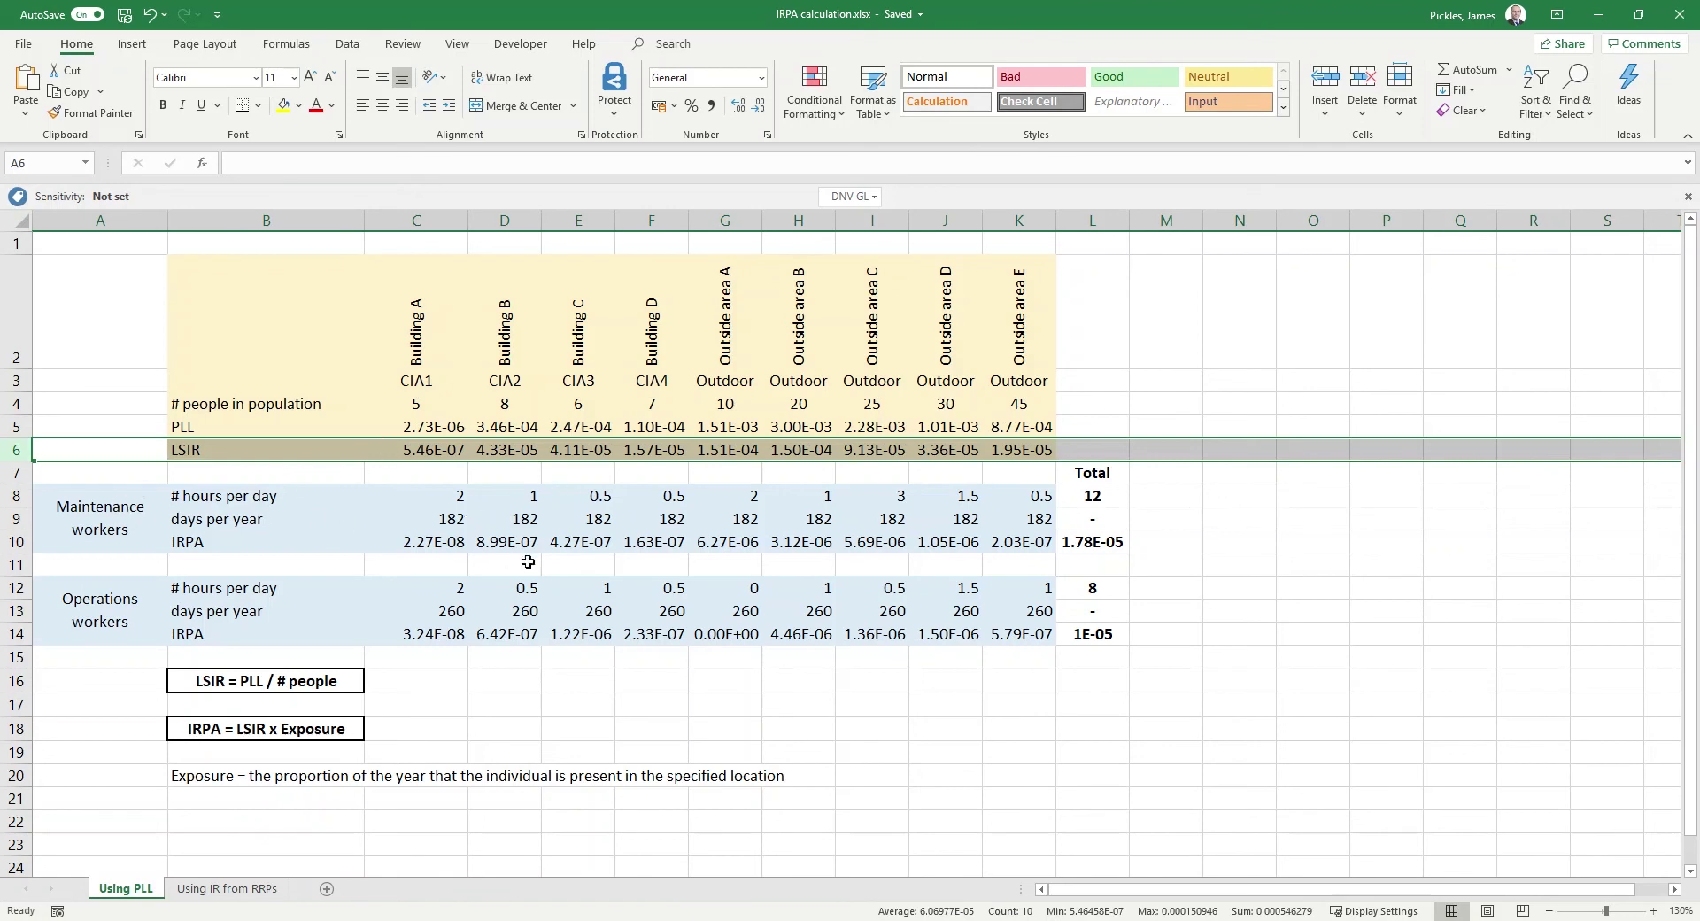
Step: Review the IRPA label, the maintenance and operations worker groups, and the IRPA equation in B18
left_click(205, 544)
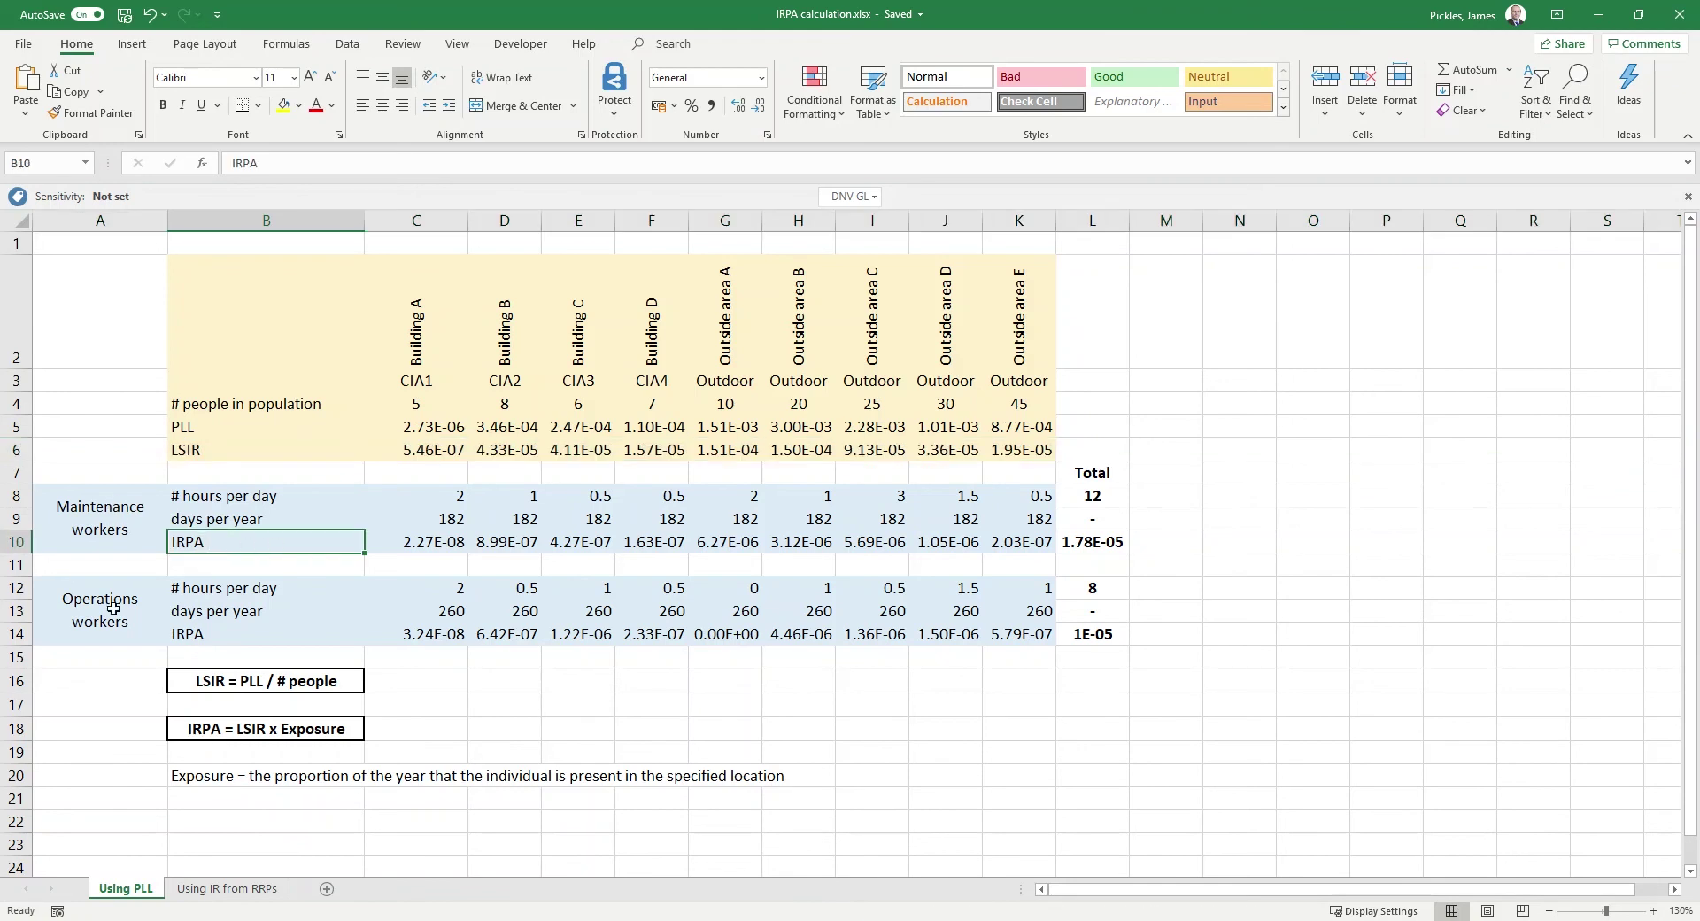
left_click(113, 521)
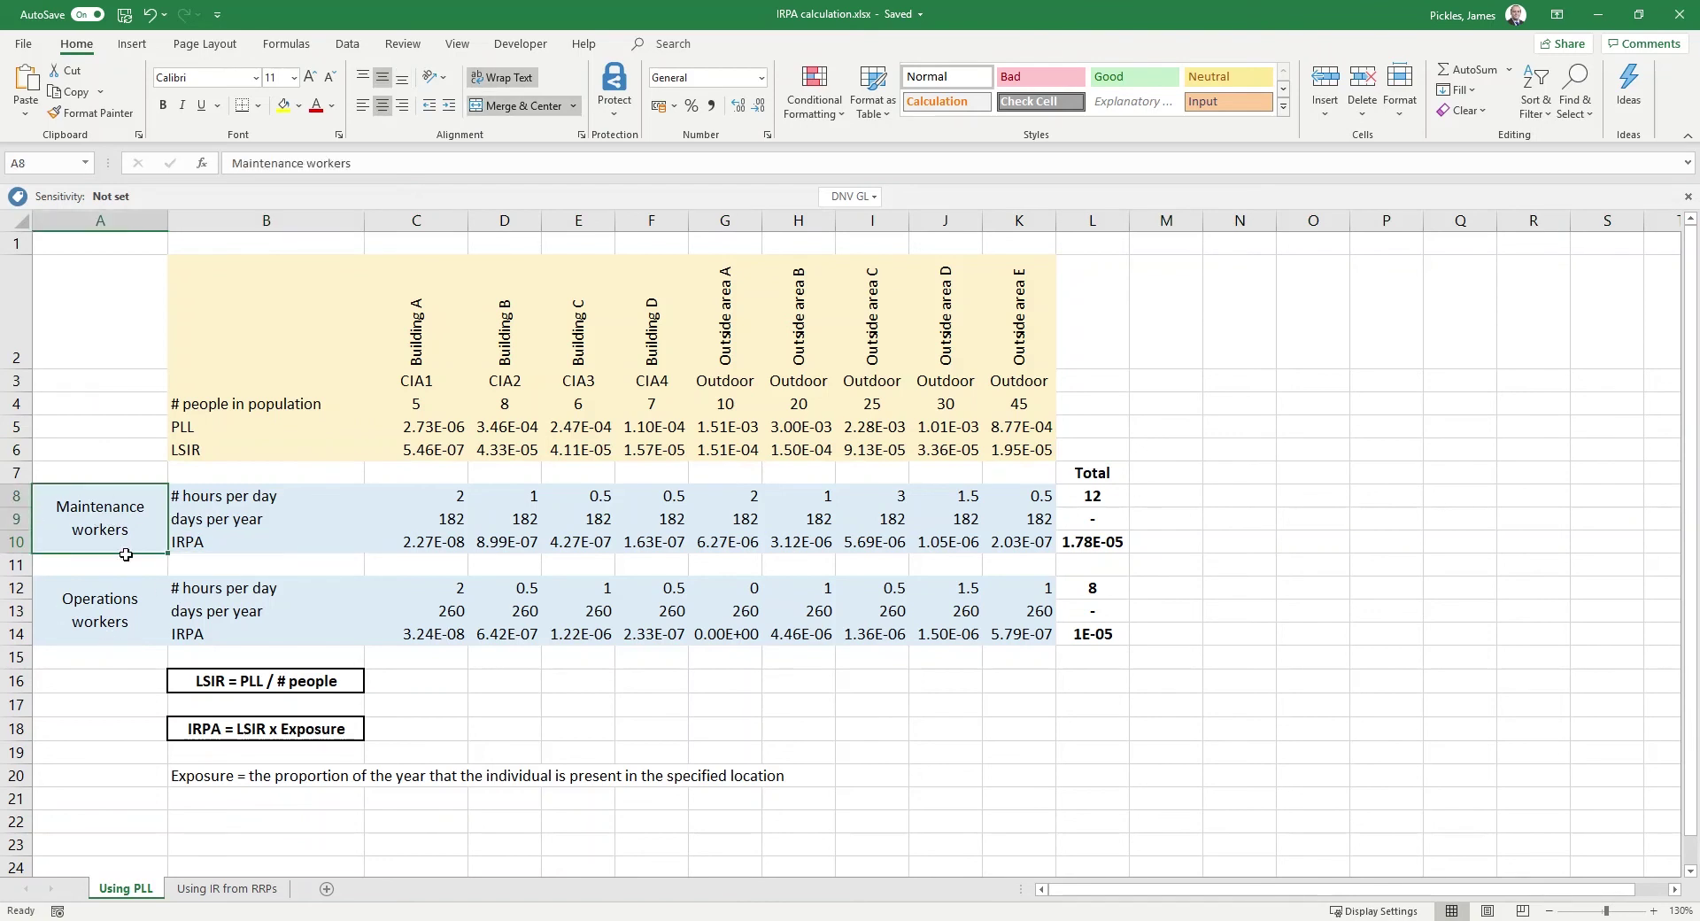
left_click(130, 629)
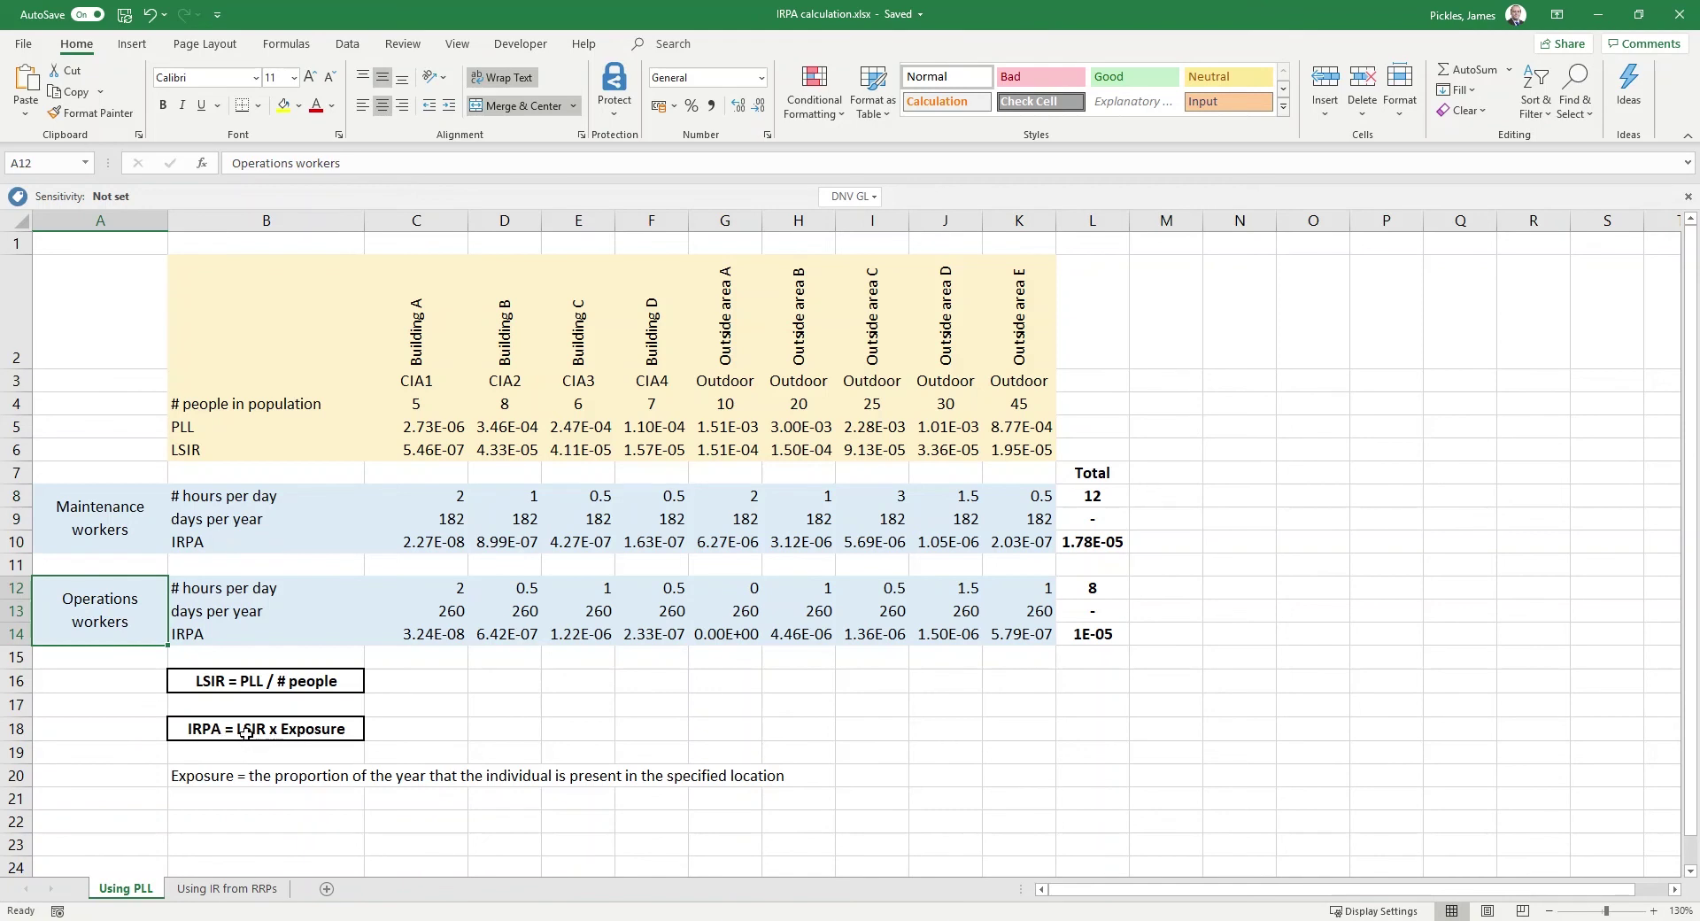
left_click(339, 737)
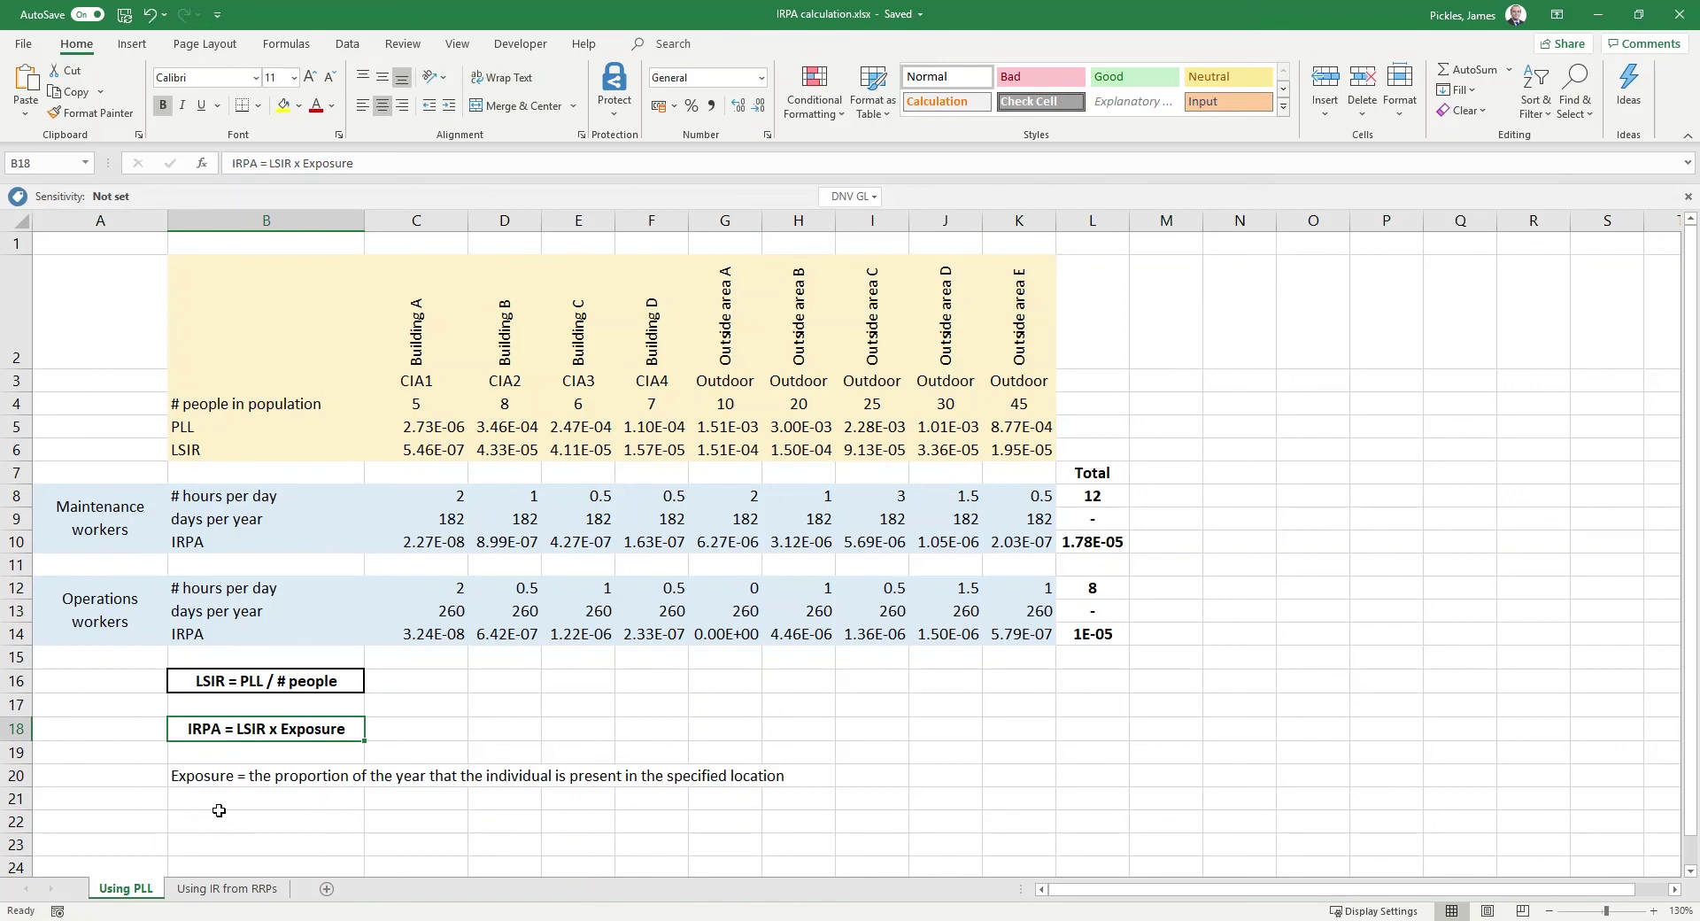
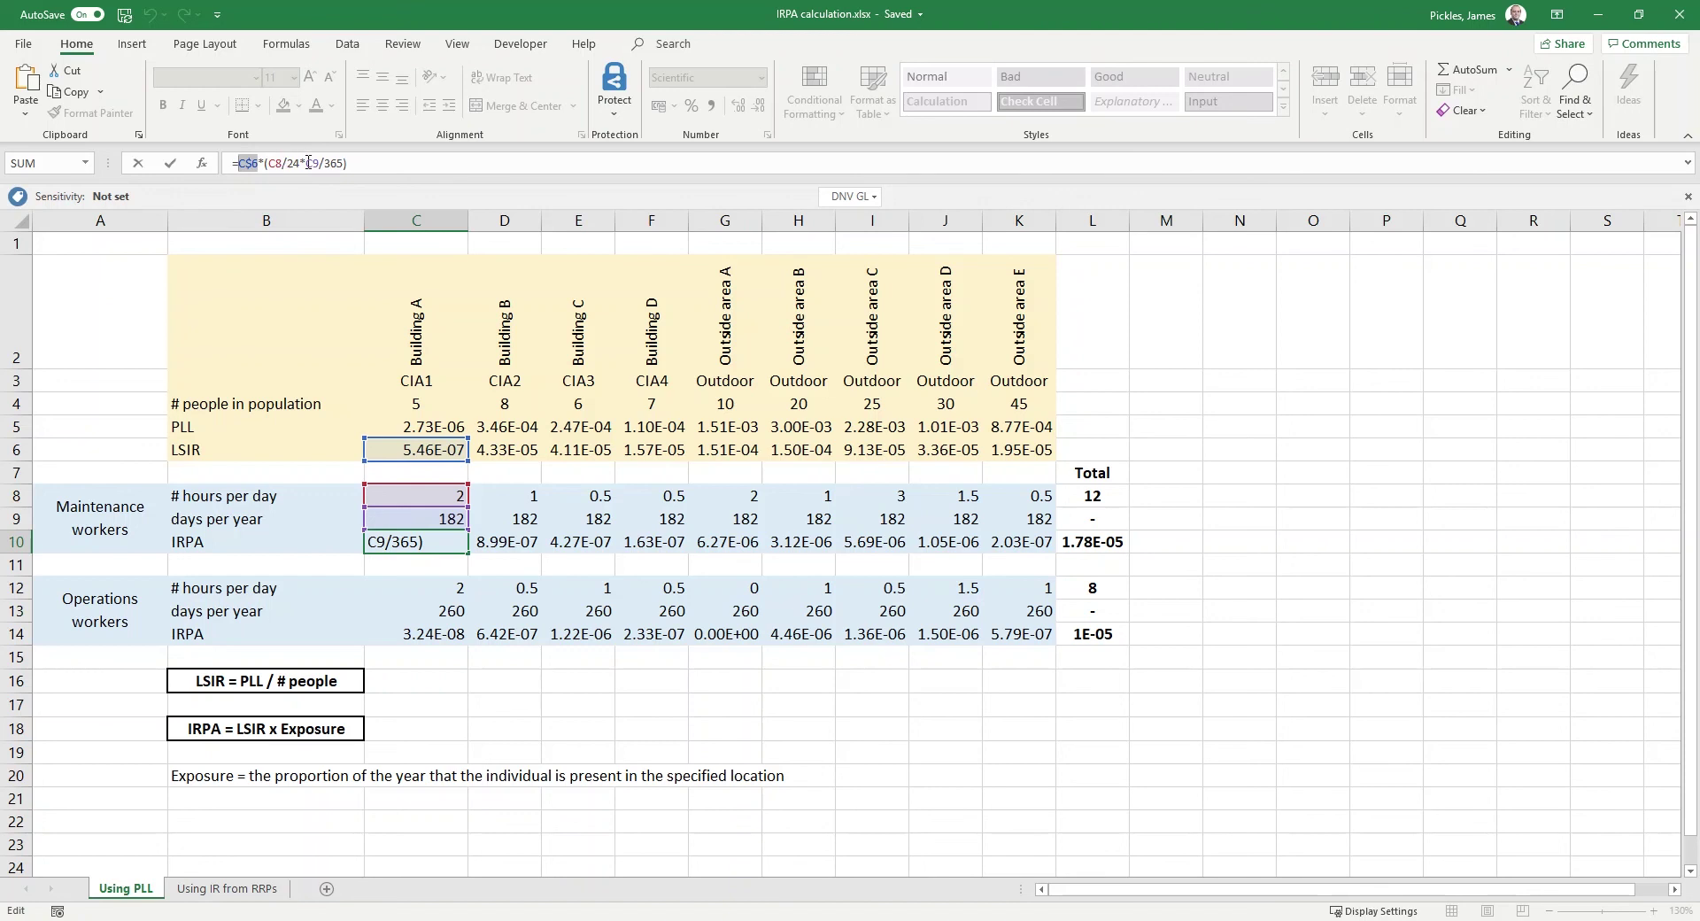
Step: Highlight the exposure term (C8/24*C9/365) in the C10 IRPA formula, leaving the formula unedited
left_click_drag(300, 163, 271, 165)
left_click_drag(346, 164, 283, 165)
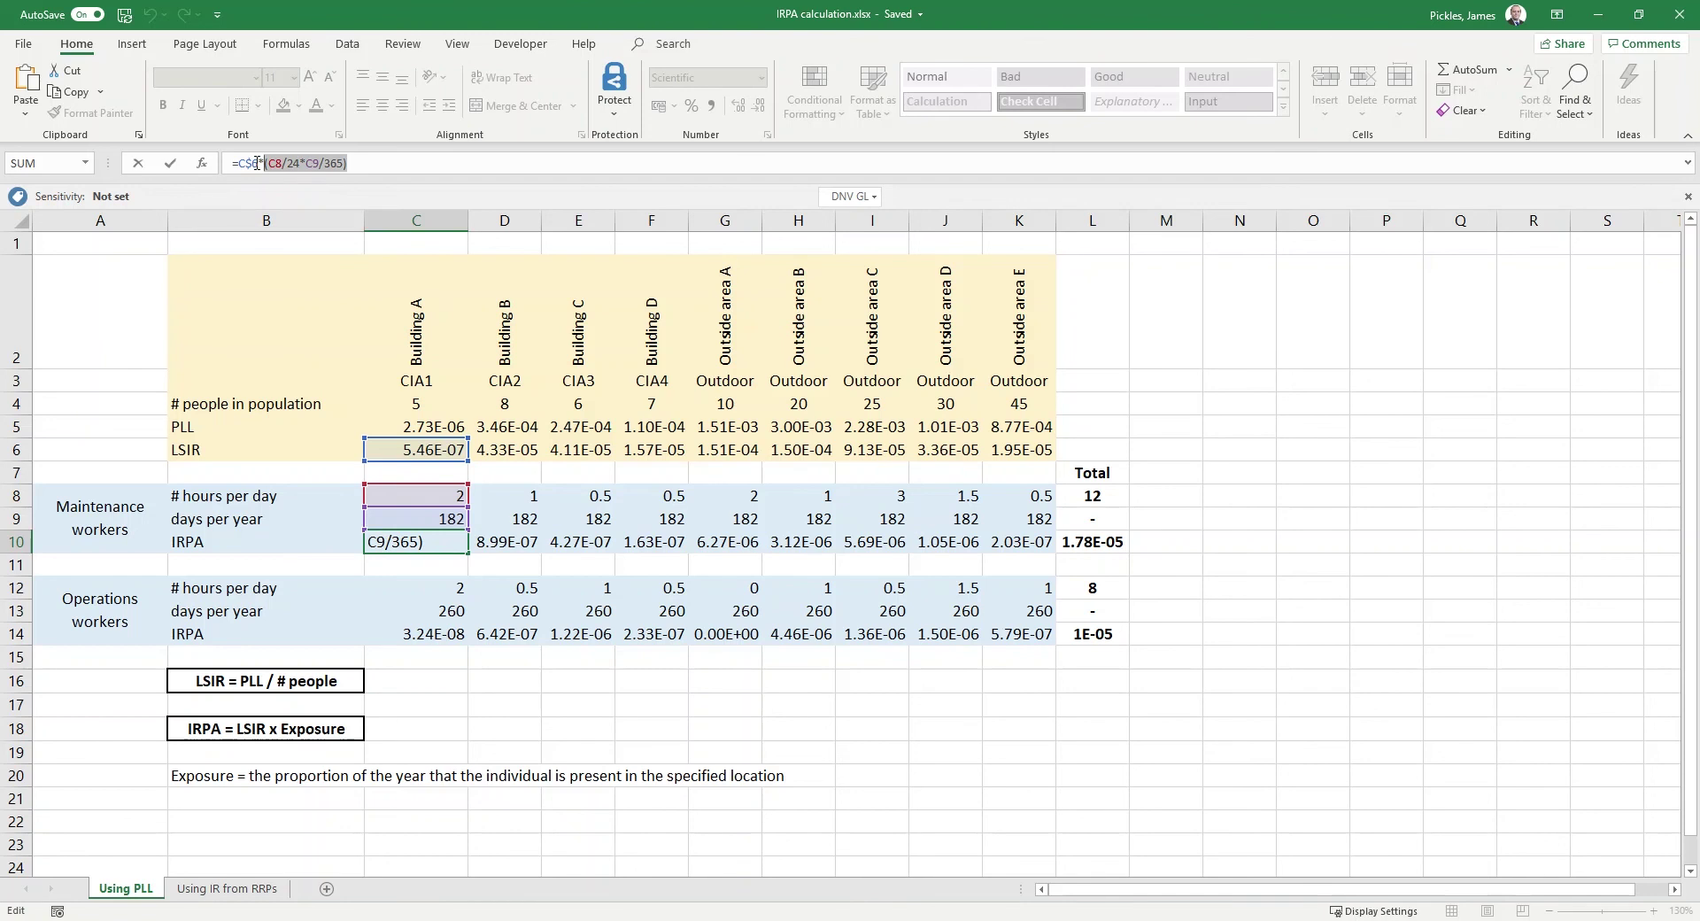
key("Escape")
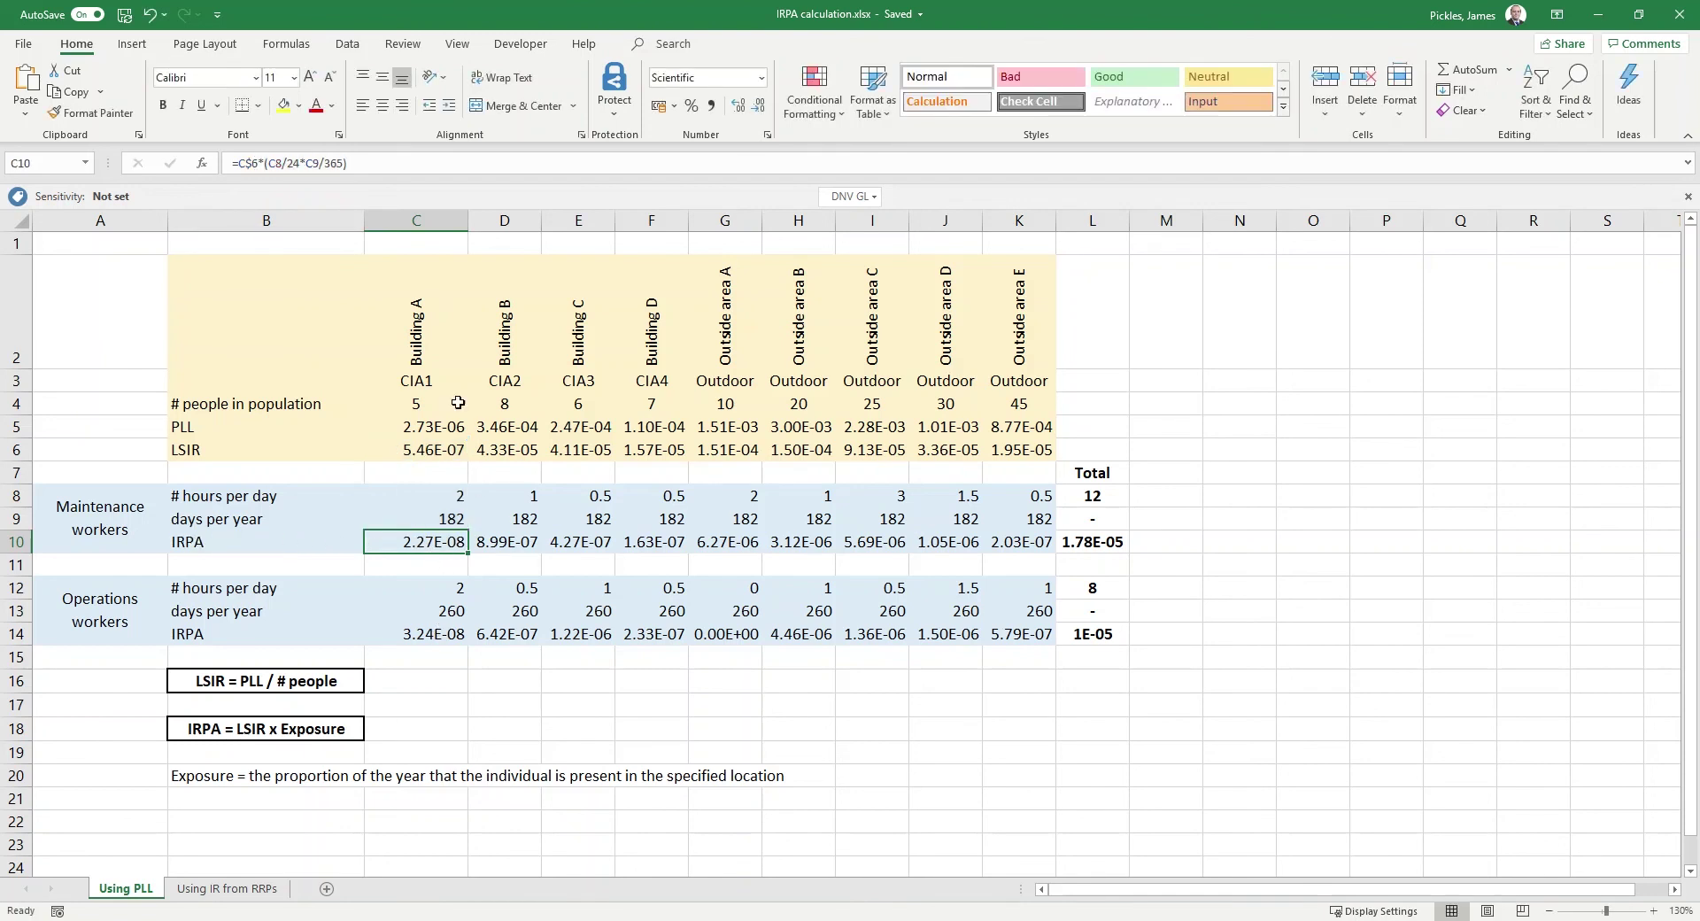
Step: Check the maintenance workers' IRPA formulas in row 10 from Building B to Outside area C and select C10:K10
left_click(479, 542)
left_click(581, 540)
left_click(657, 541)
left_click(723, 540)
left_click(794, 541)
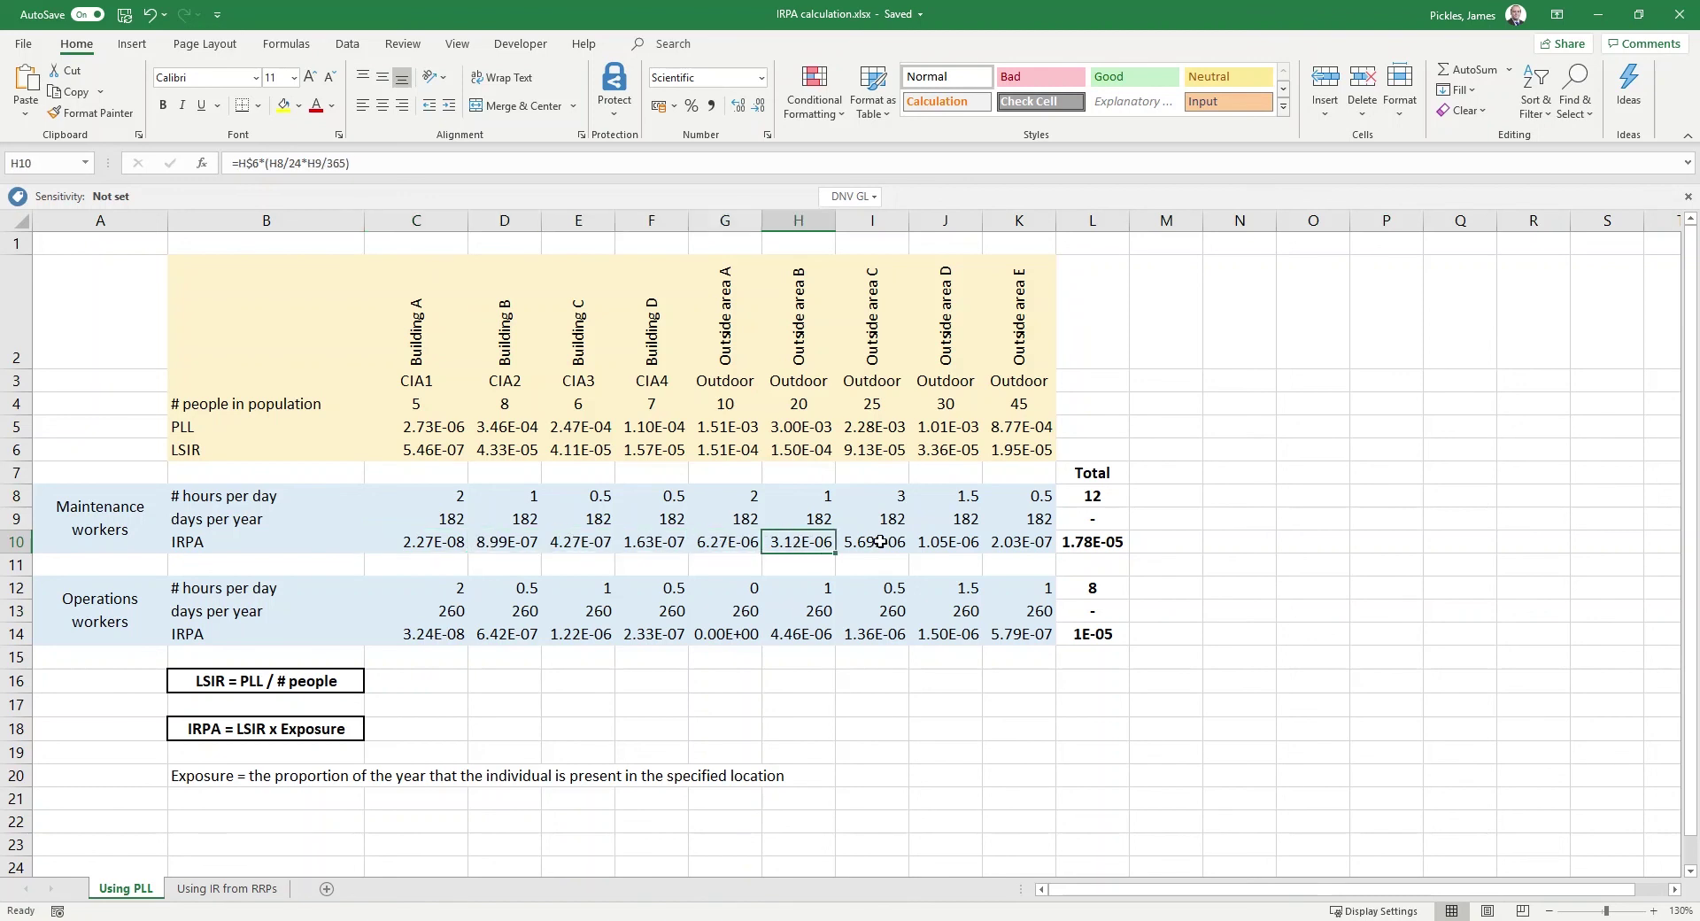
left_click(880, 542)
left_click_drag(1044, 541, 372, 548)
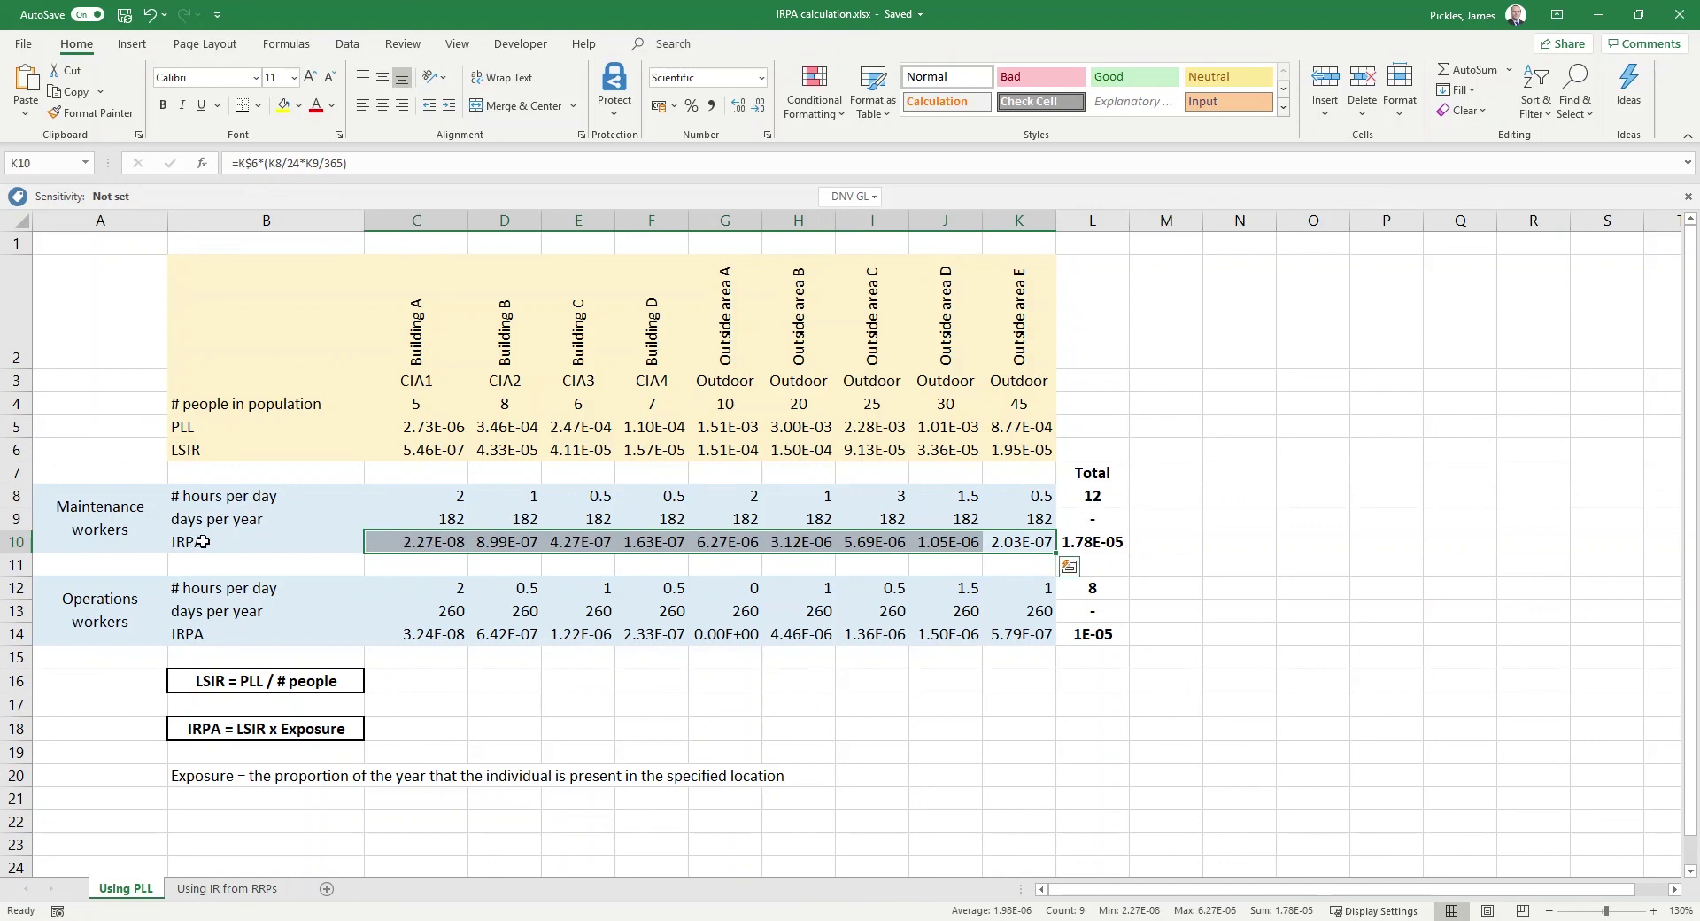
Step: Inspect the total IRPA sum formula for maintenance workers in L10, and check the operations workers' total in L14
left_click(1115, 542)
key("F2")
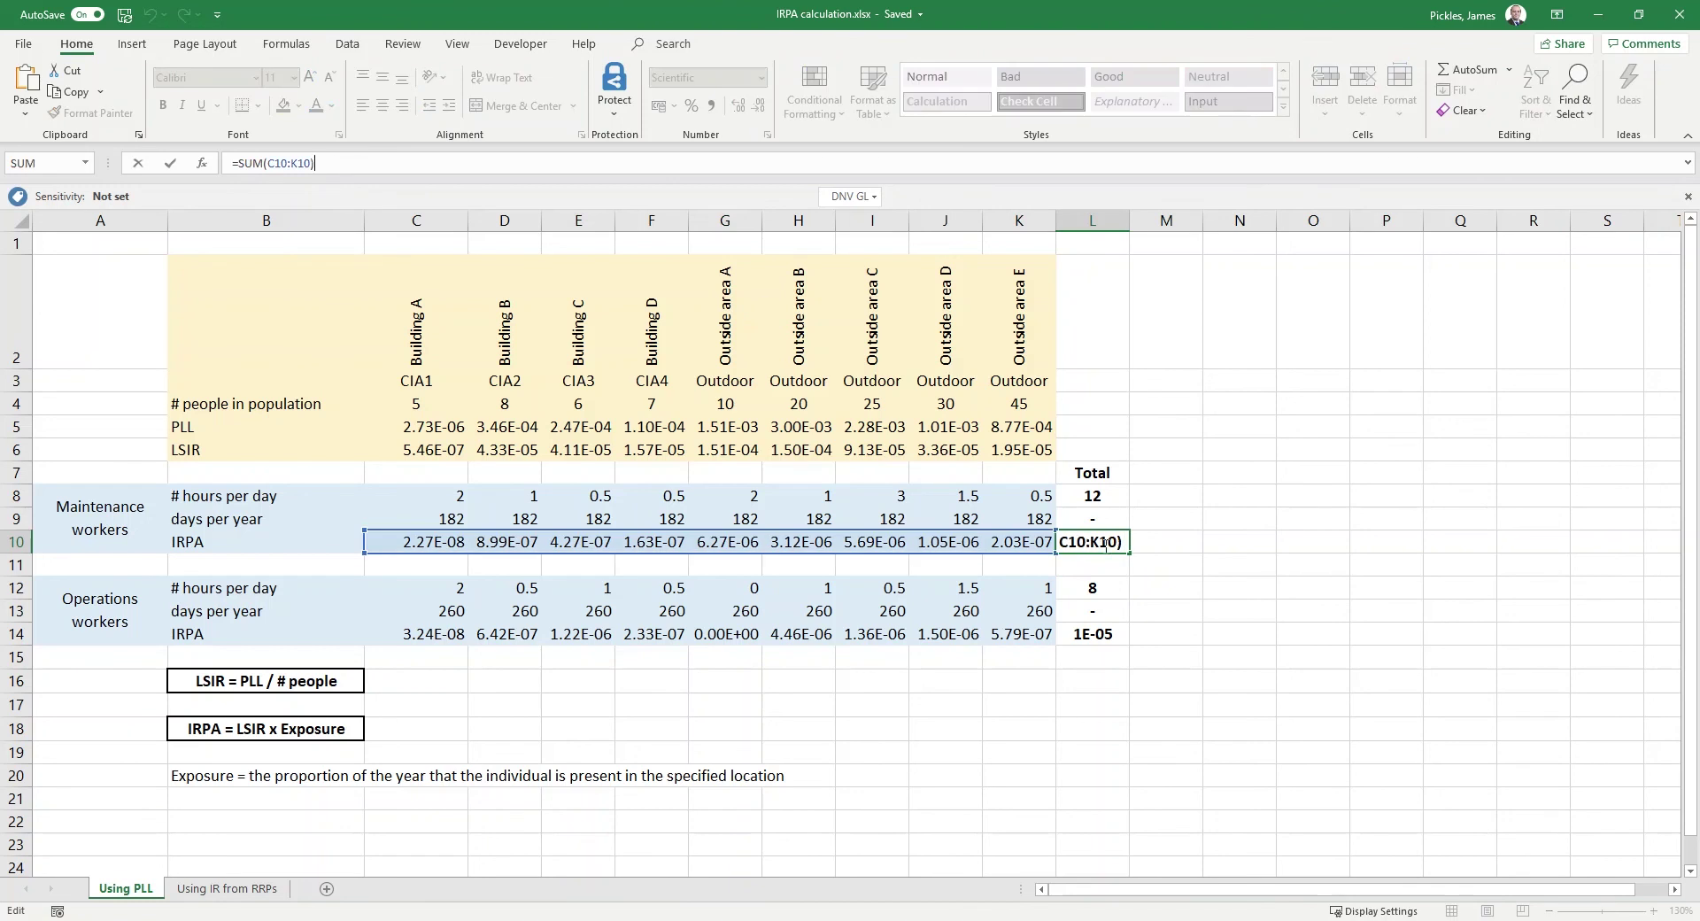
key("ctrl+Return")
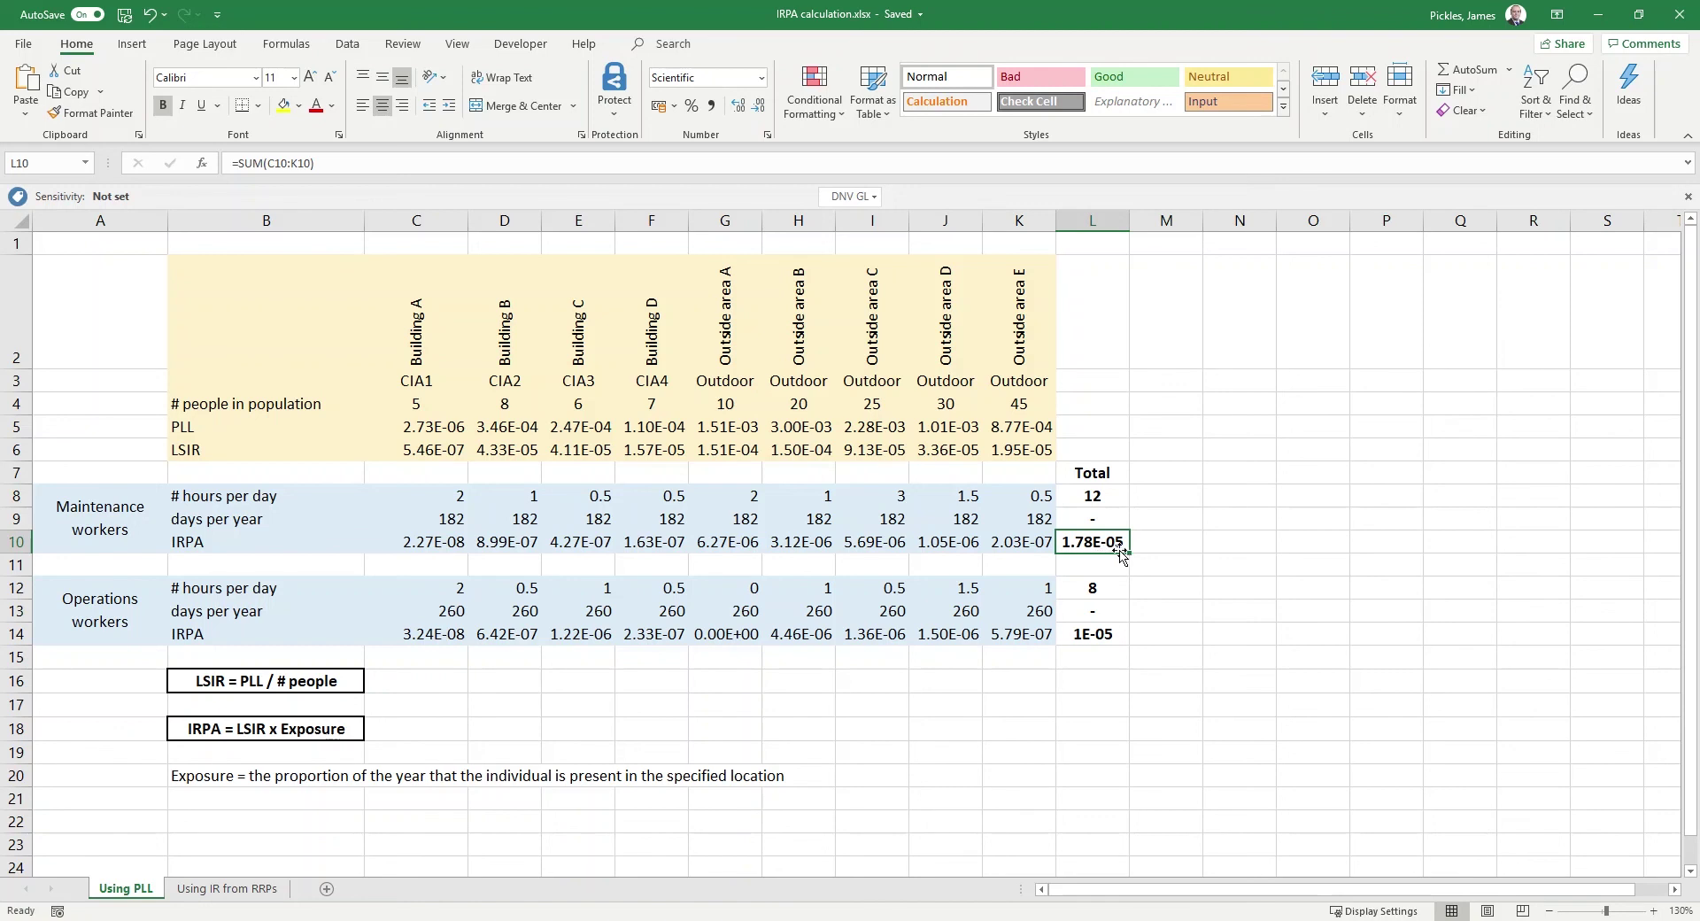
left_click(55, 625)
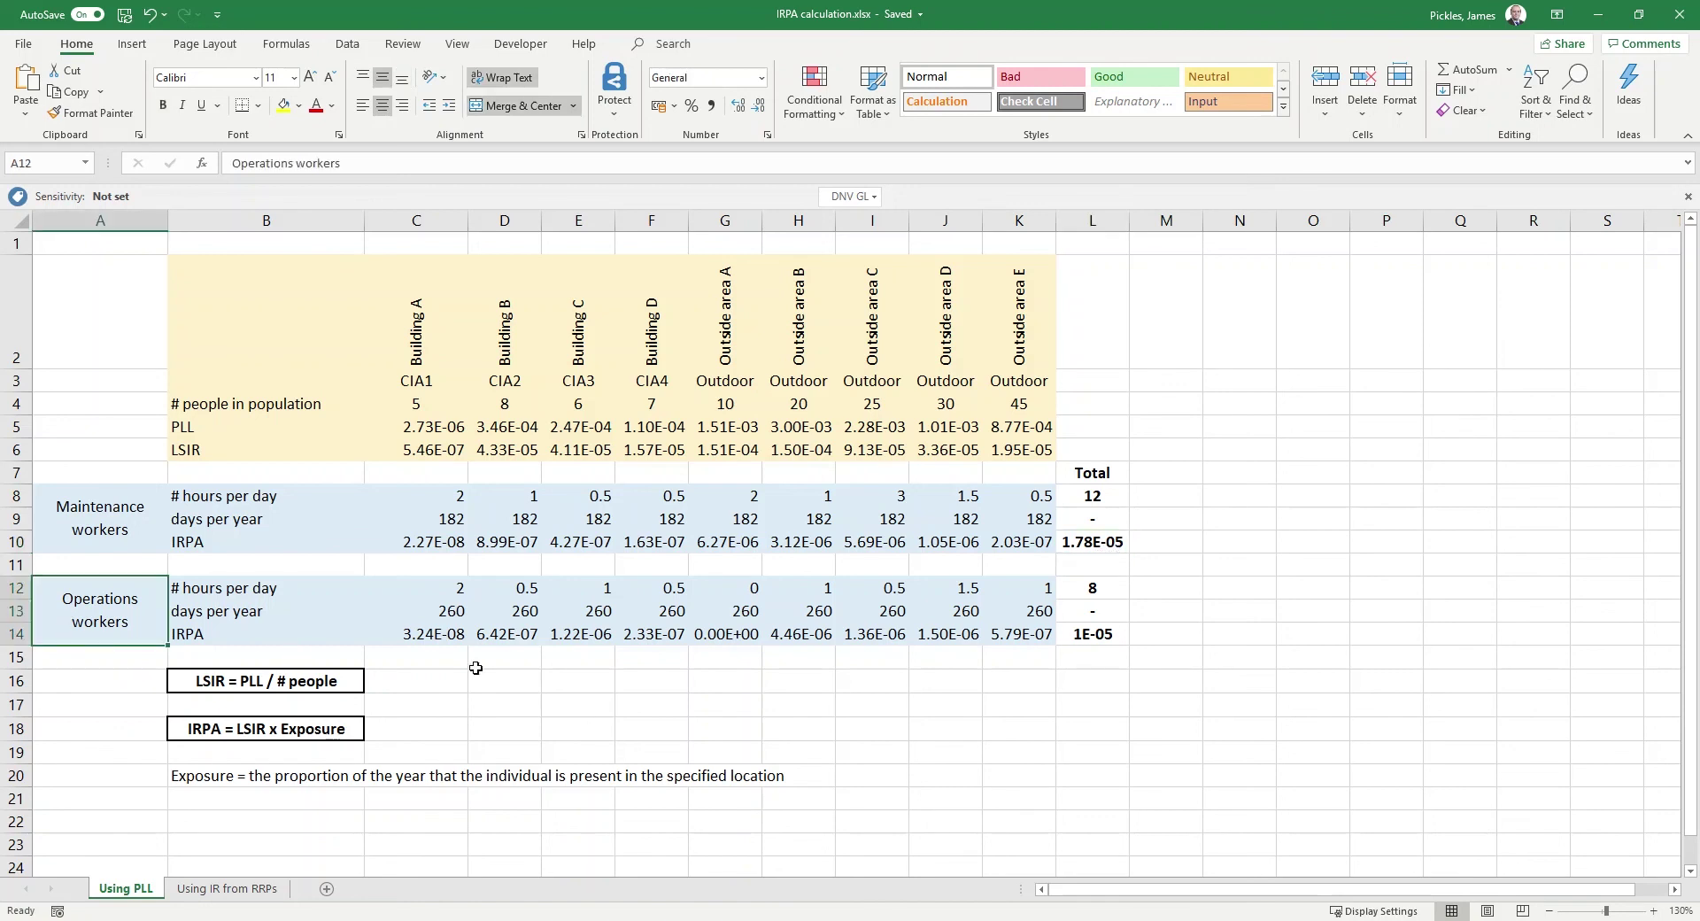
left_click(1098, 638)
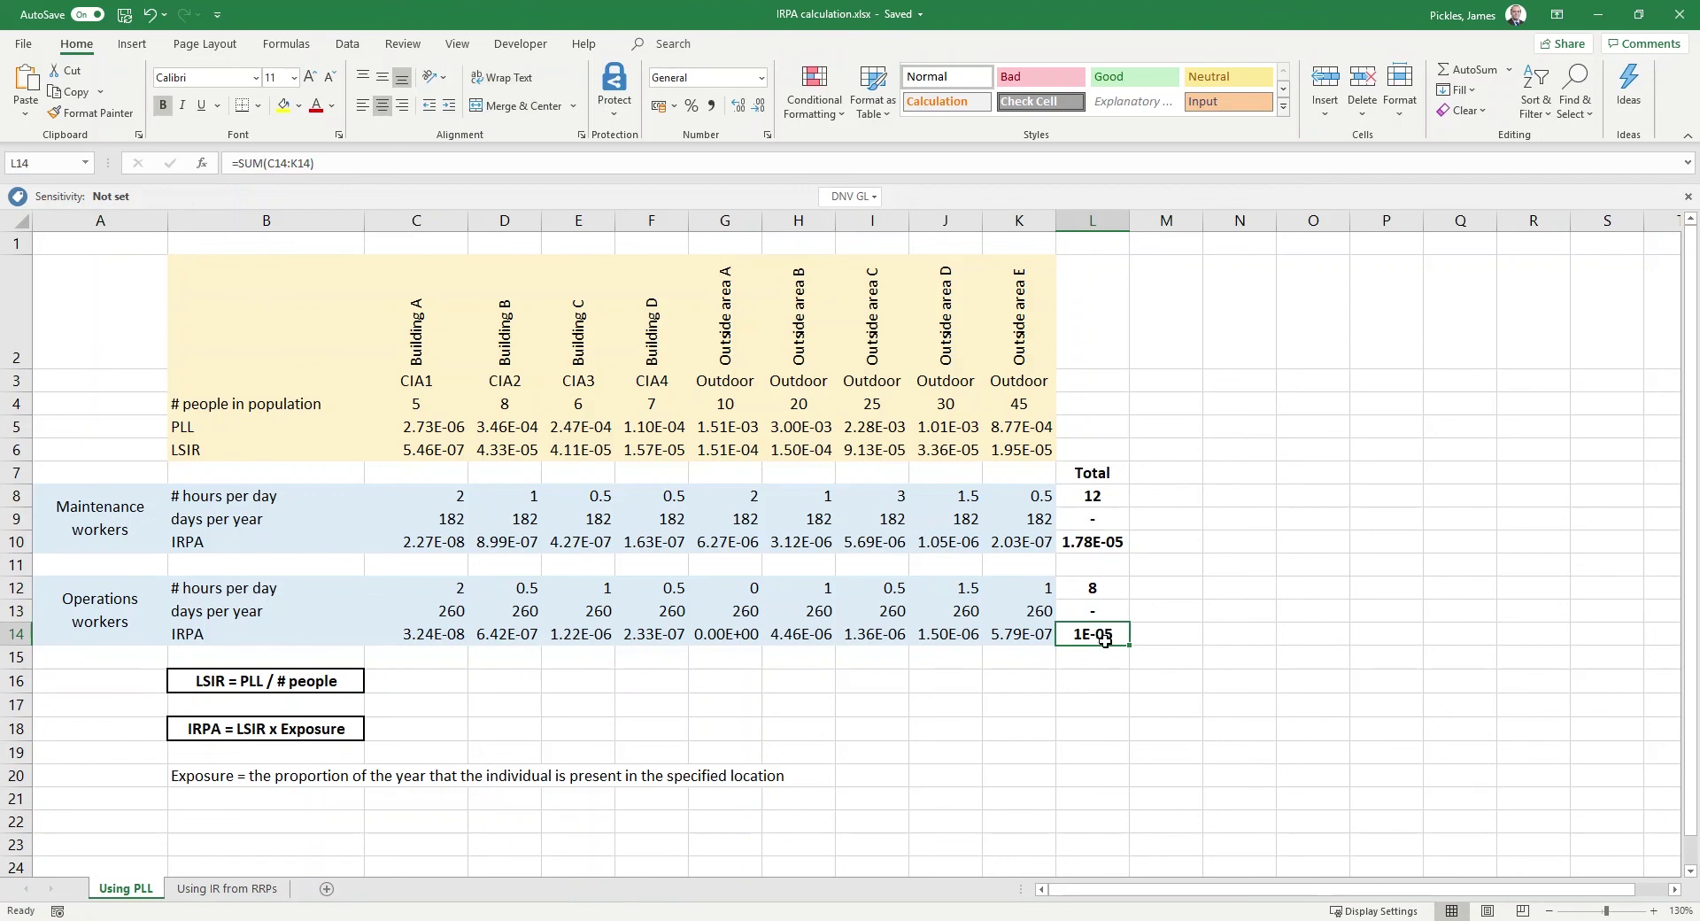
Step: Examine the total IRPA cells L8 and L12 for both worker groups on the Using IR from RRPs sheet
left_click(211, 889)
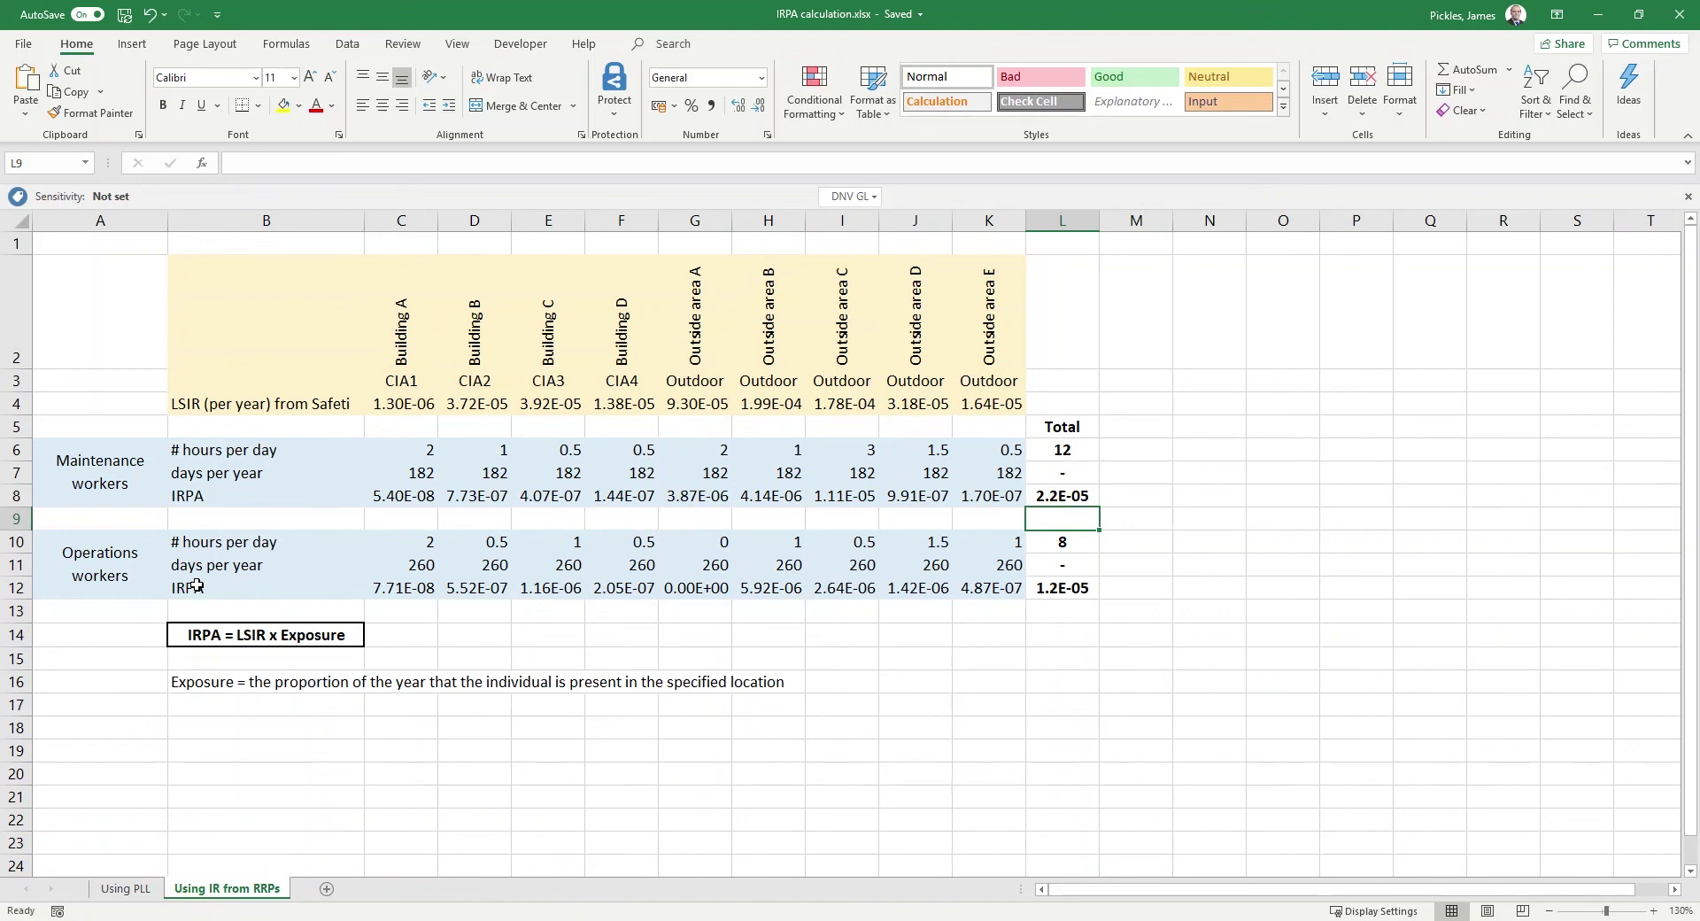
left_click(1068, 494)
left_click(1071, 590)
left_click(1072, 510)
left_click(1068, 597)
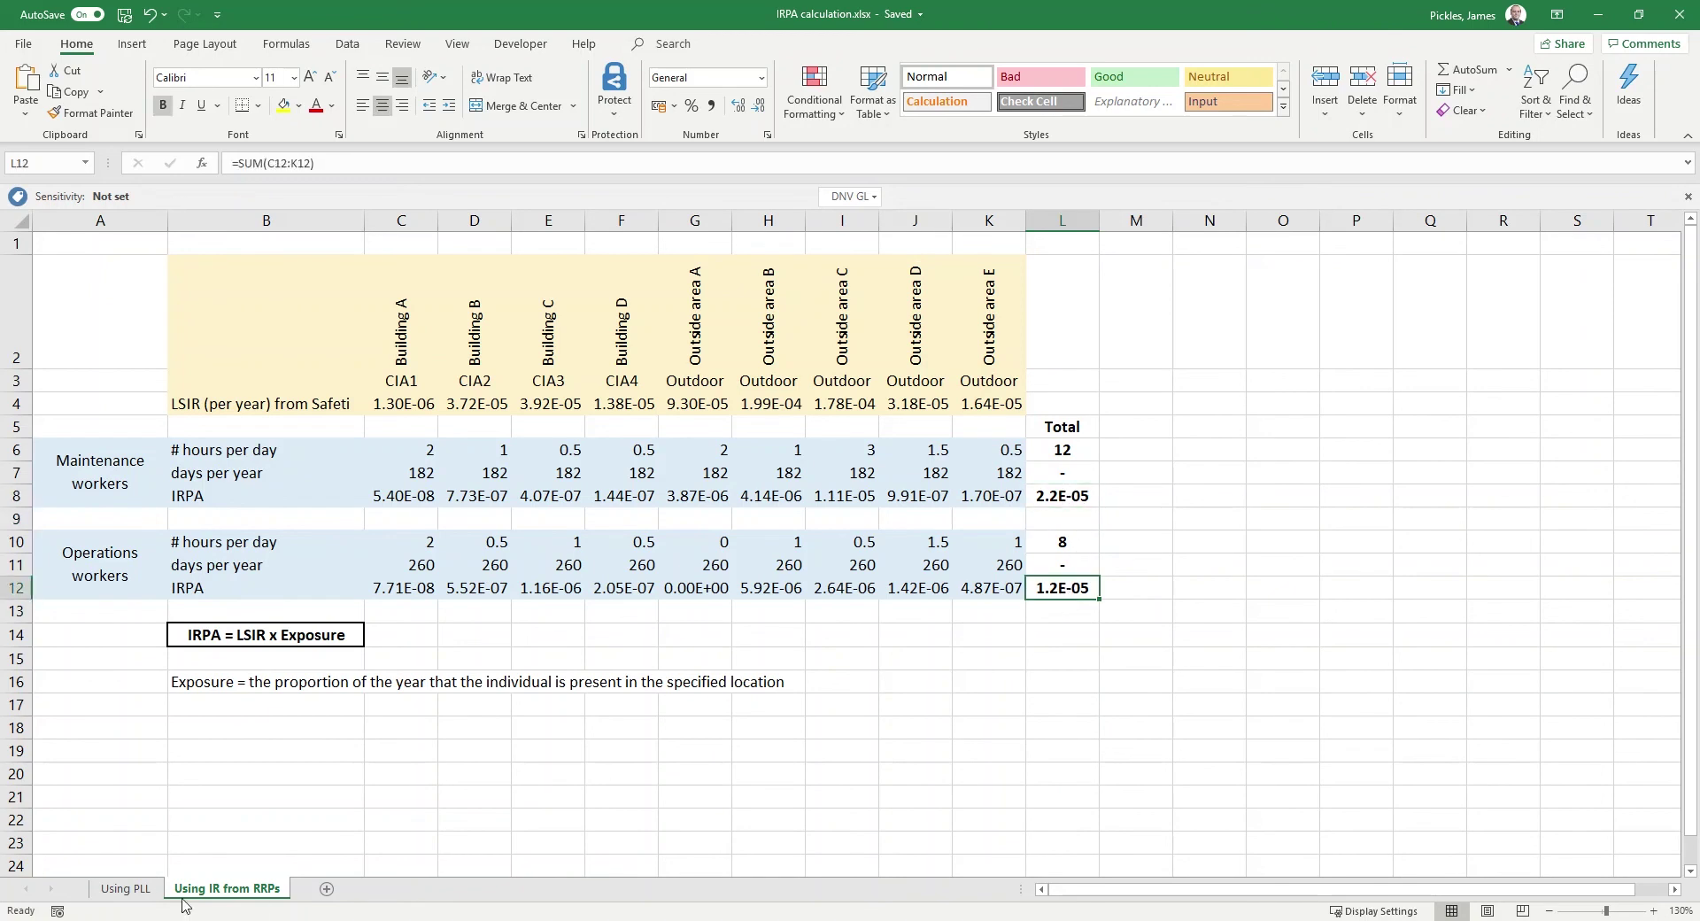
Step: Compare the IRPA totals between the Using PLL and Using IR from RRPs sheets, ending on Using PLL
left_click(121, 891)
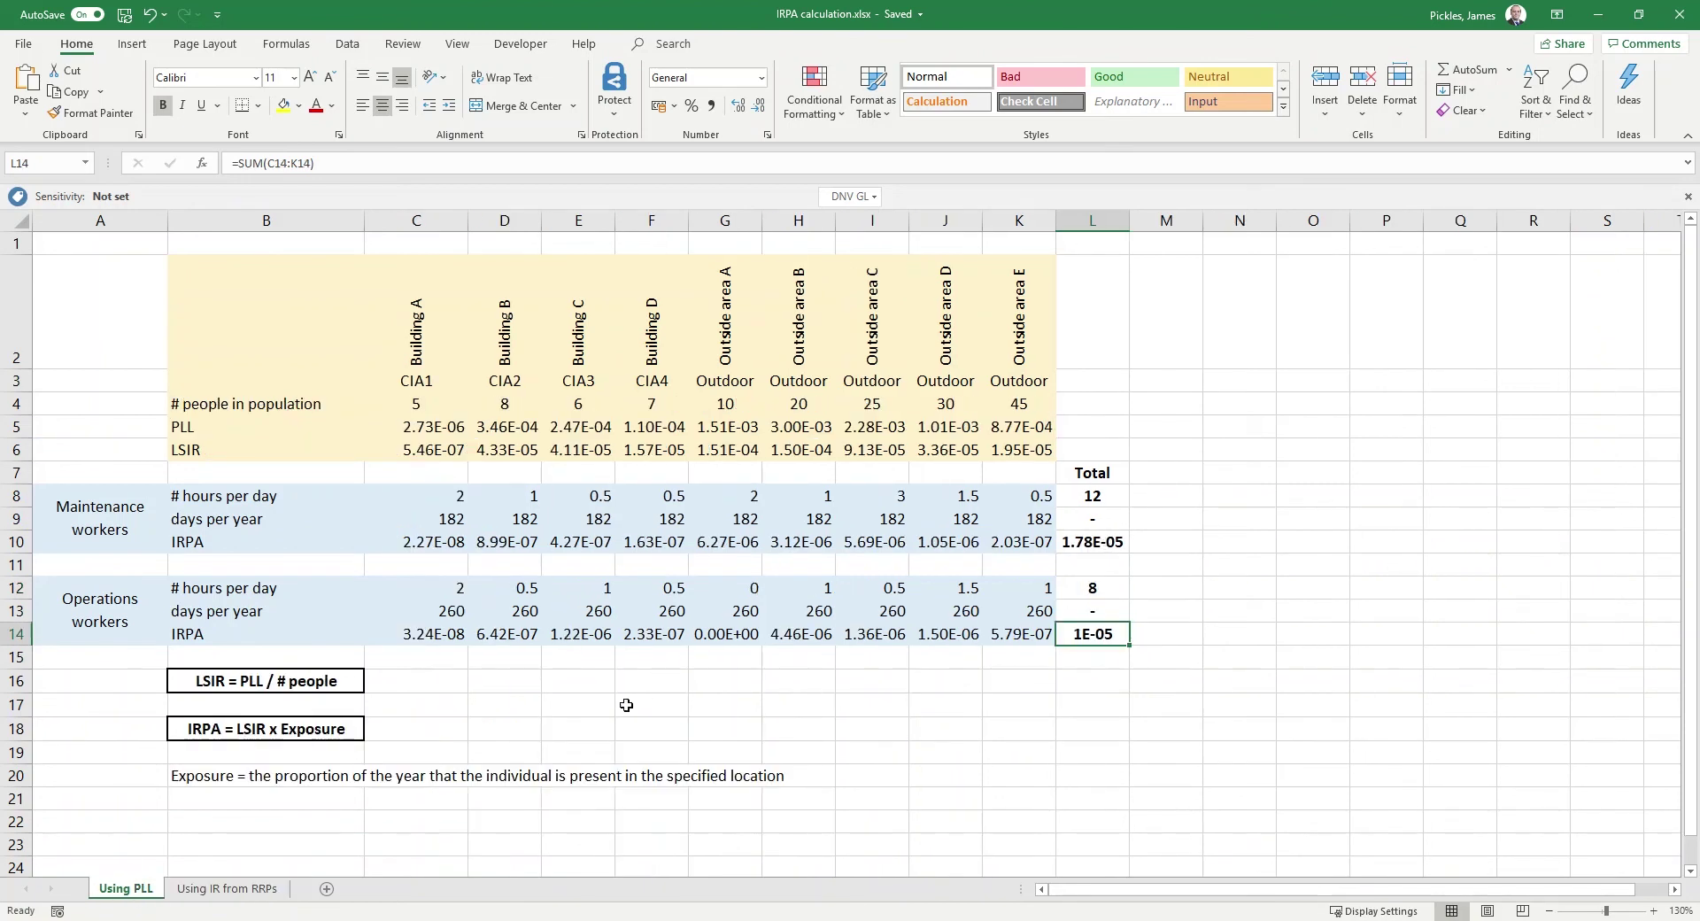
left_click(213, 895)
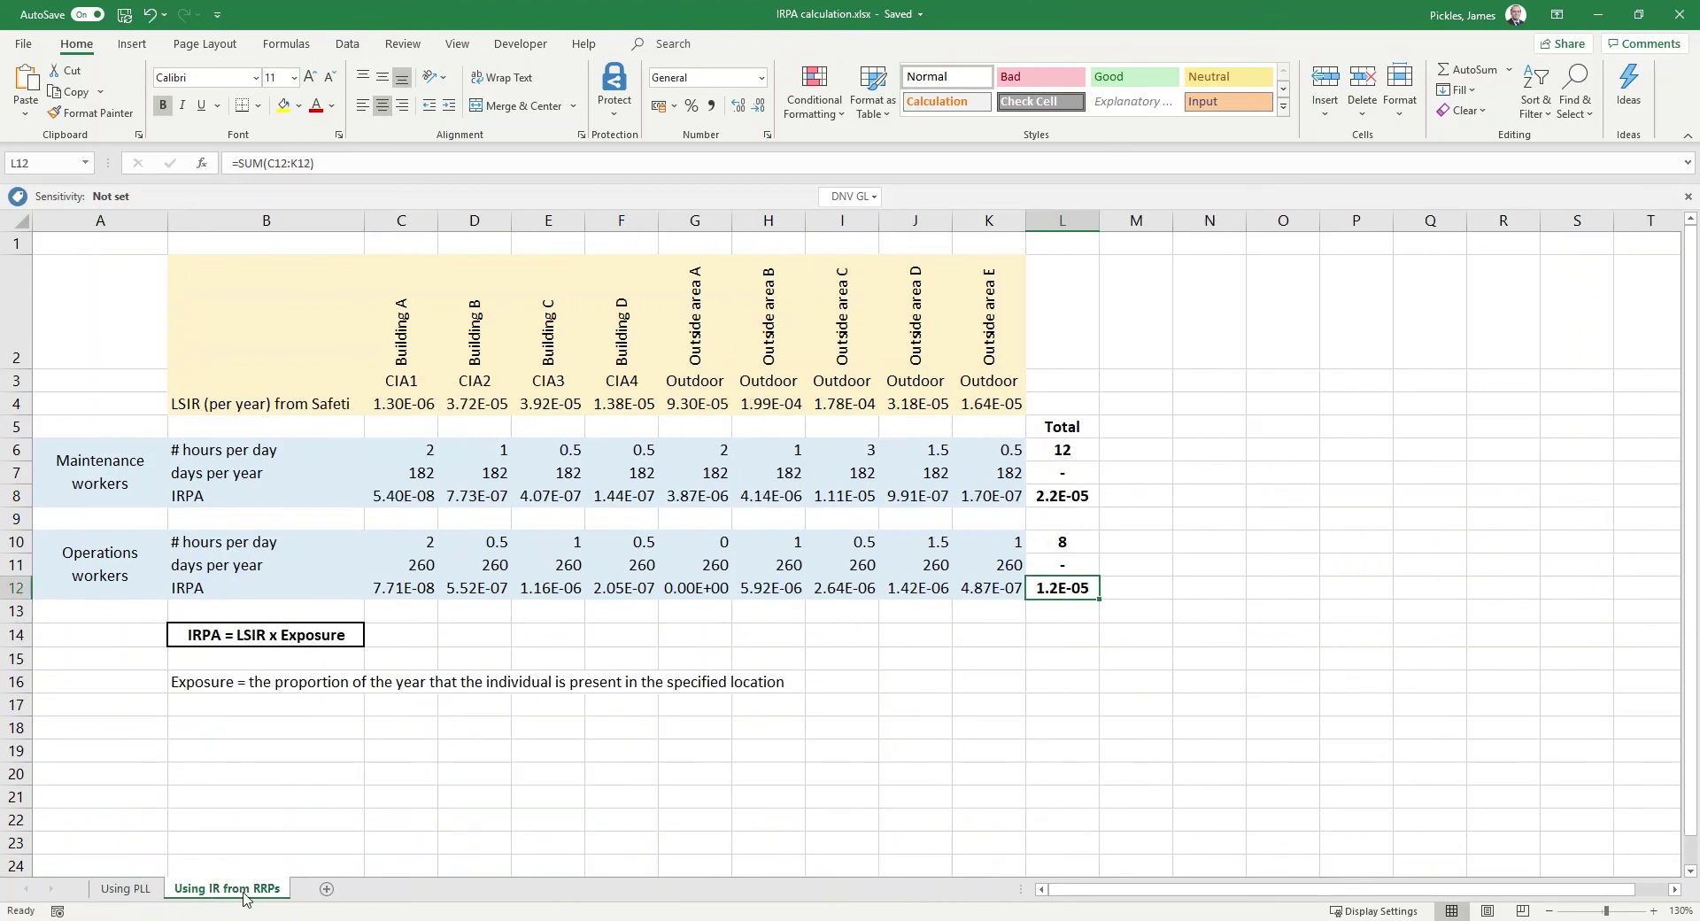
left_click(138, 891)
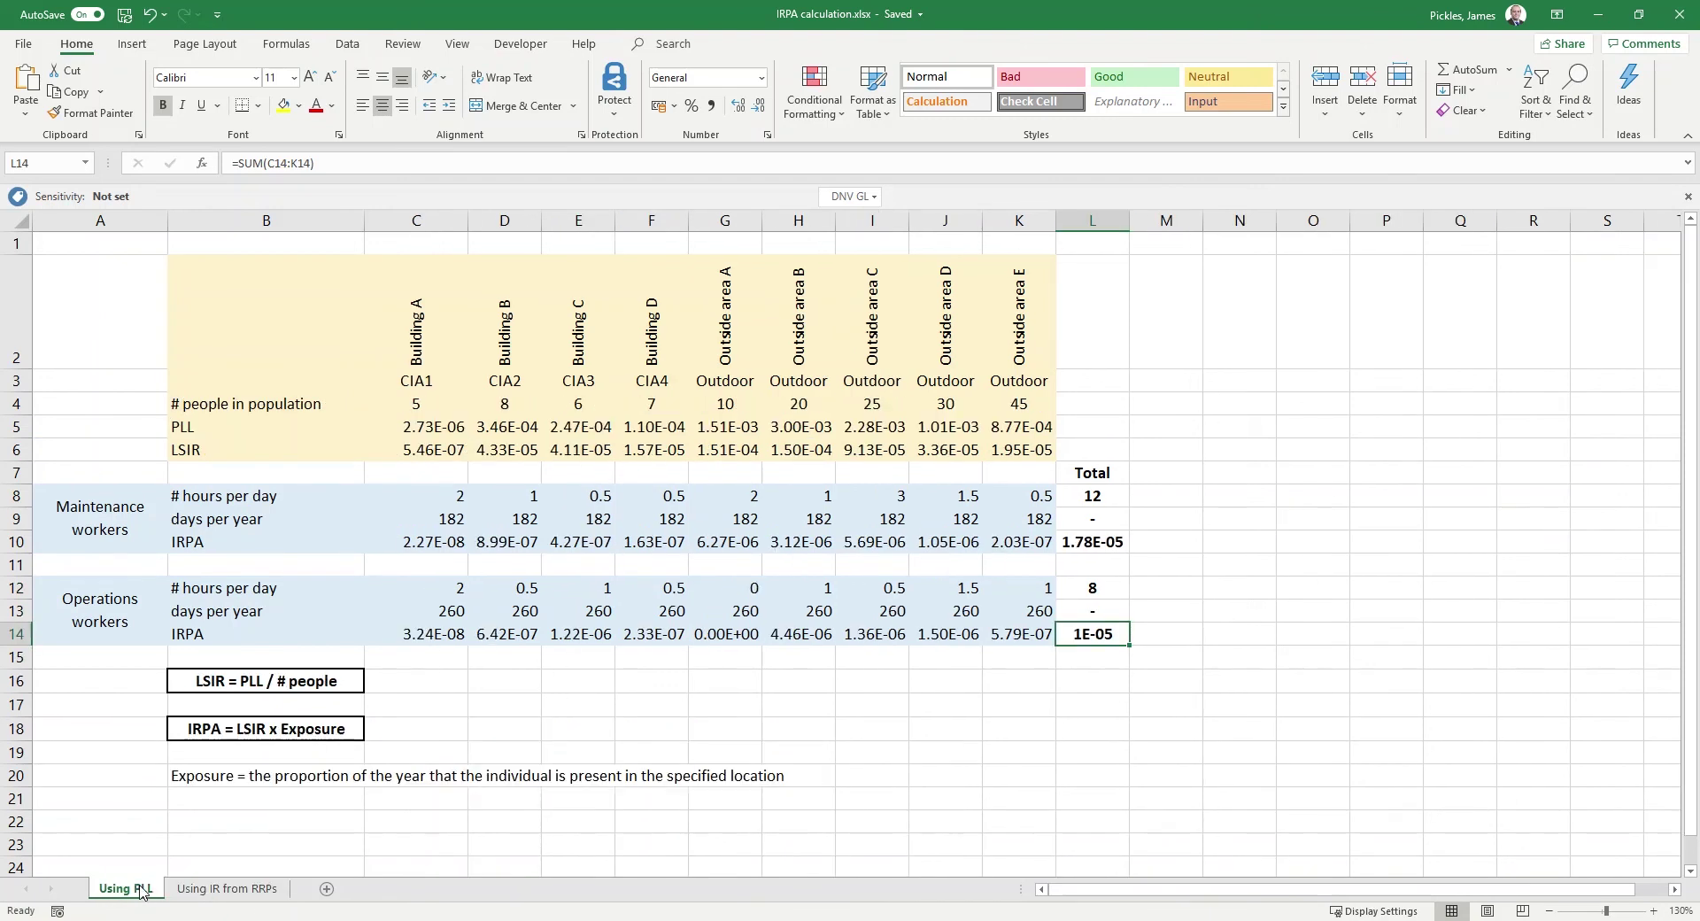